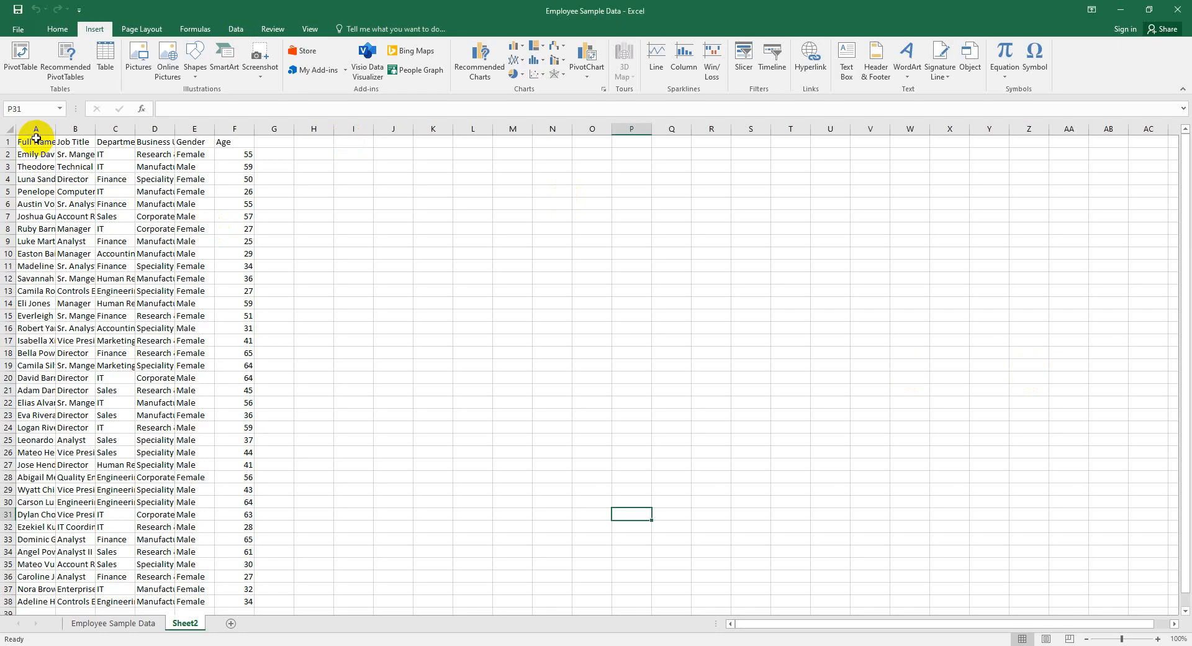
# Step: AutoFit columns A to F so the employee data shows in full
pyautogui.moveTo(37, 144); pyautogui.dragTo(242, 144)
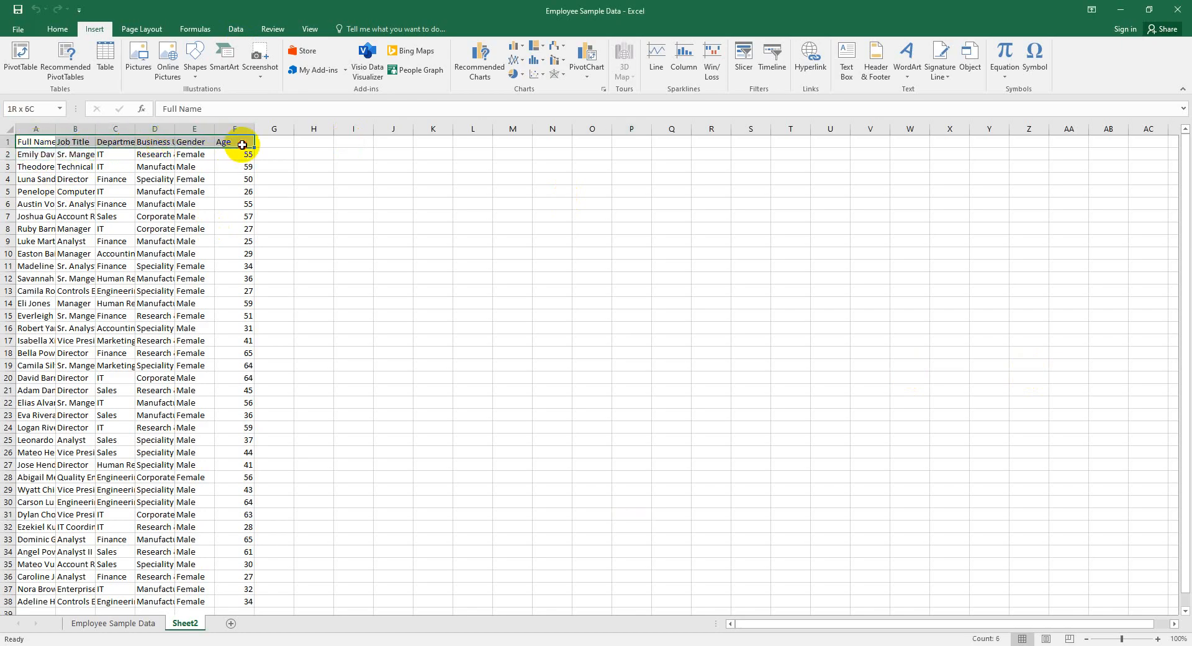
pyautogui.moveTo(34, 129); pyautogui.dragTo(241, 141)
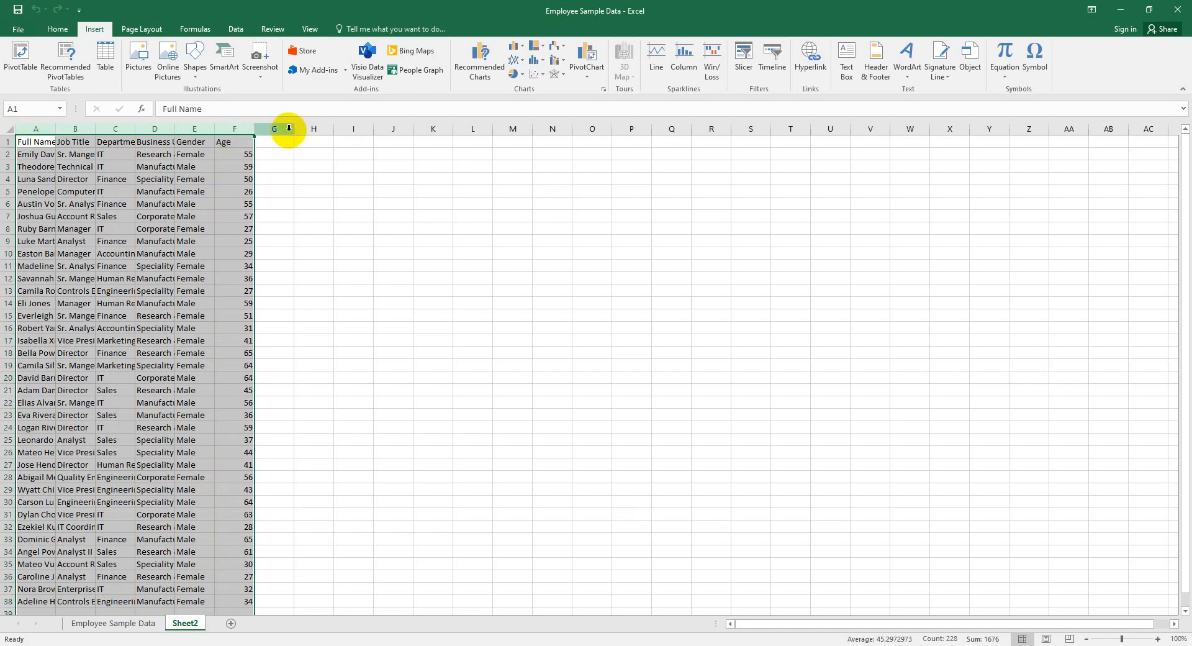
pyautogui.doubleClick(255, 129)
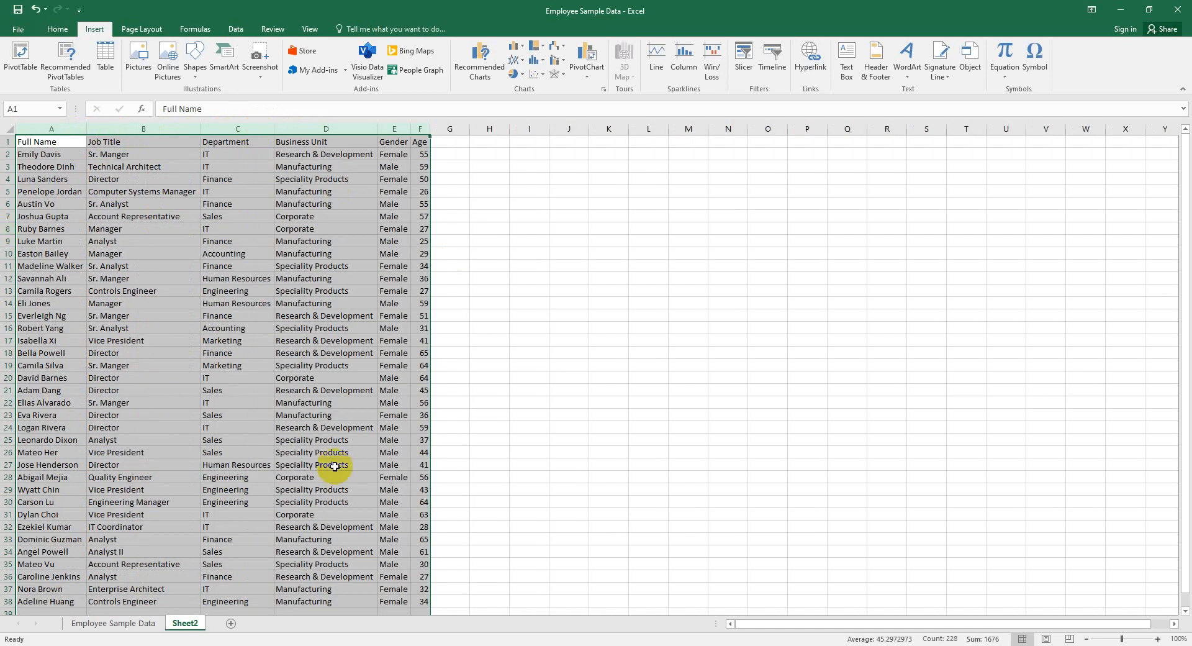
pyautogui.click(466, 272)
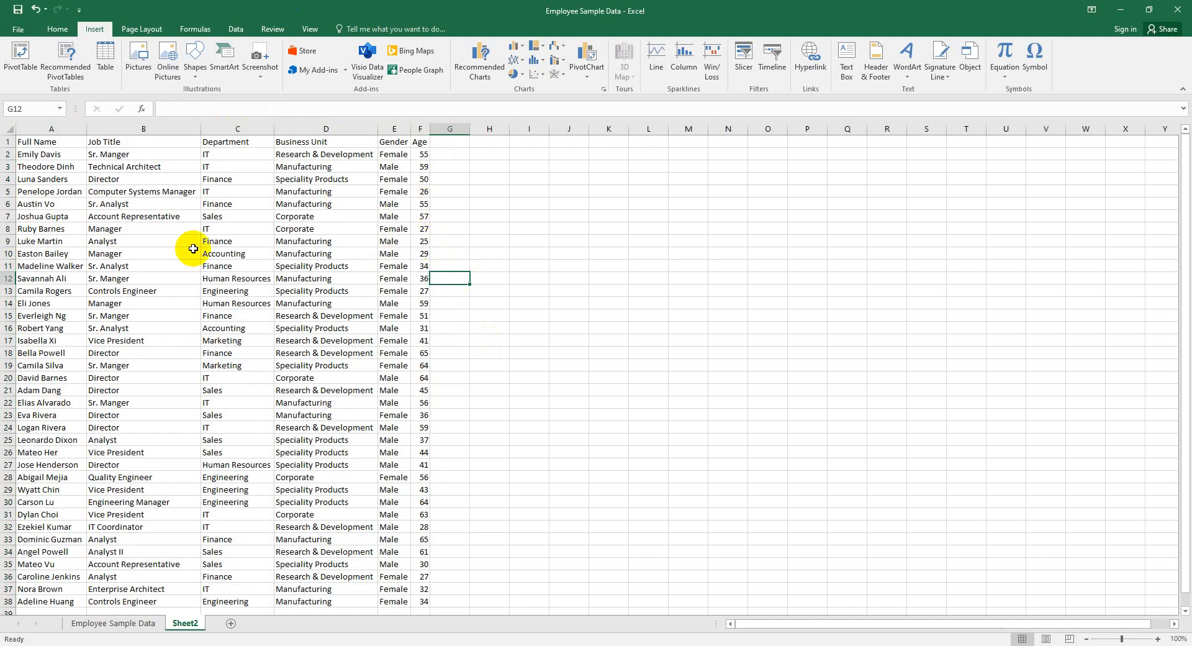
# Step: Set the font colour of the header row A1:F1 to a dark blue theme colour
pyautogui.moveTo(45, 143); pyautogui.dragTo(407, 141)
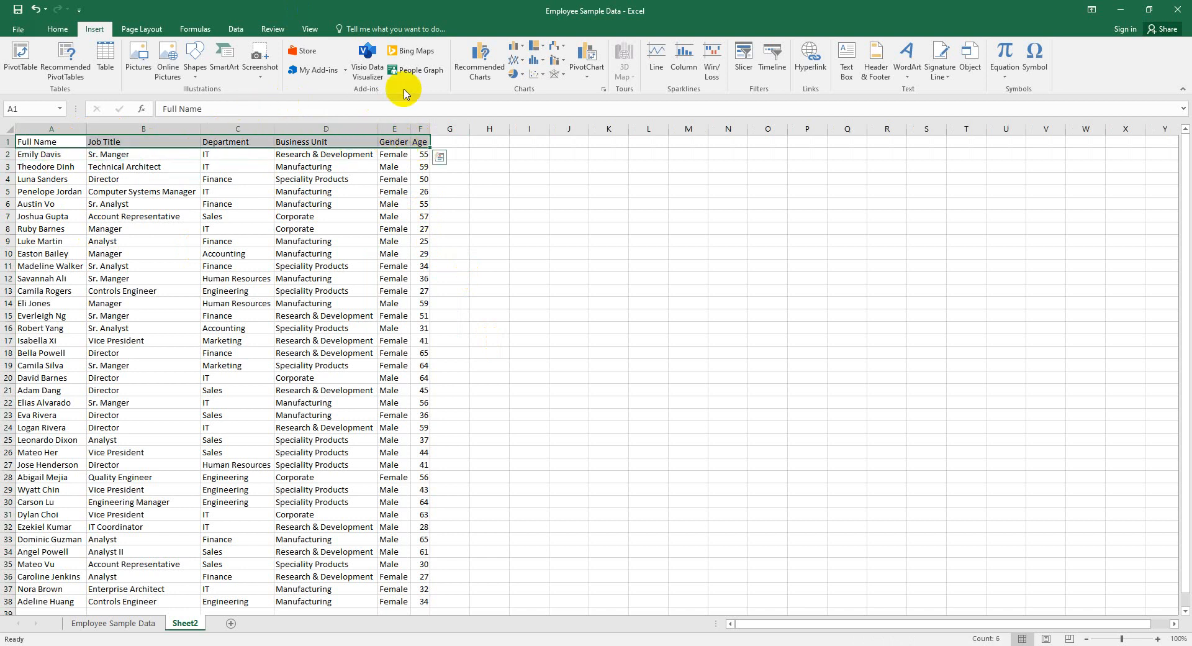
pyautogui.click(57, 29)
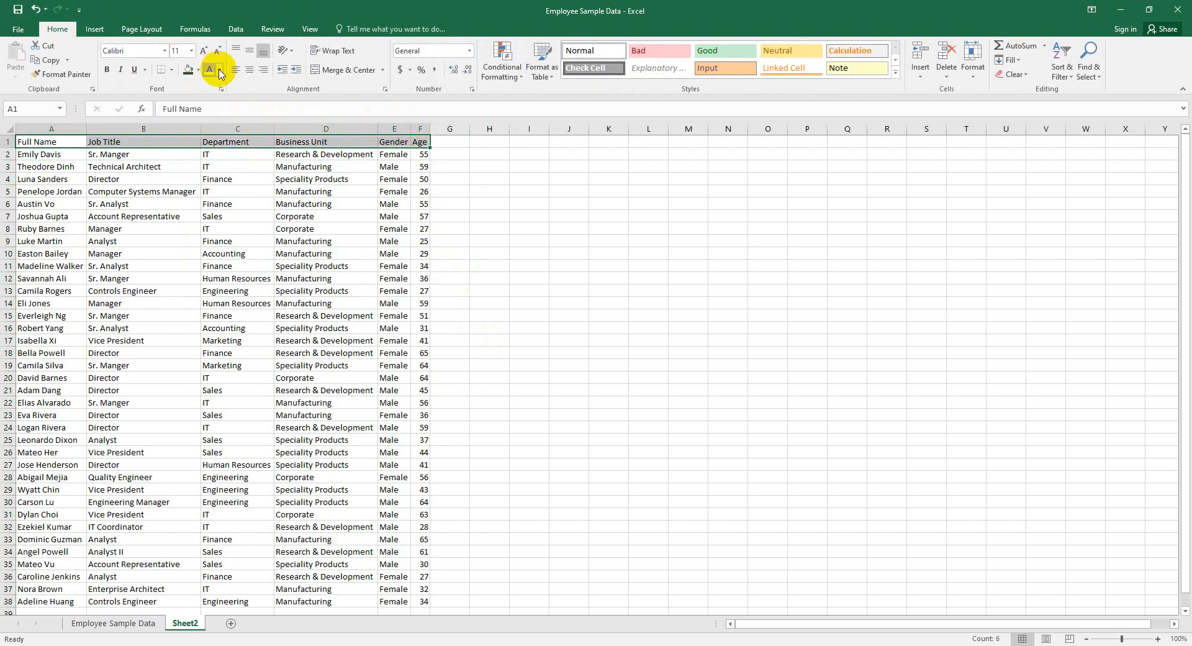
pyautogui.click(219, 70)
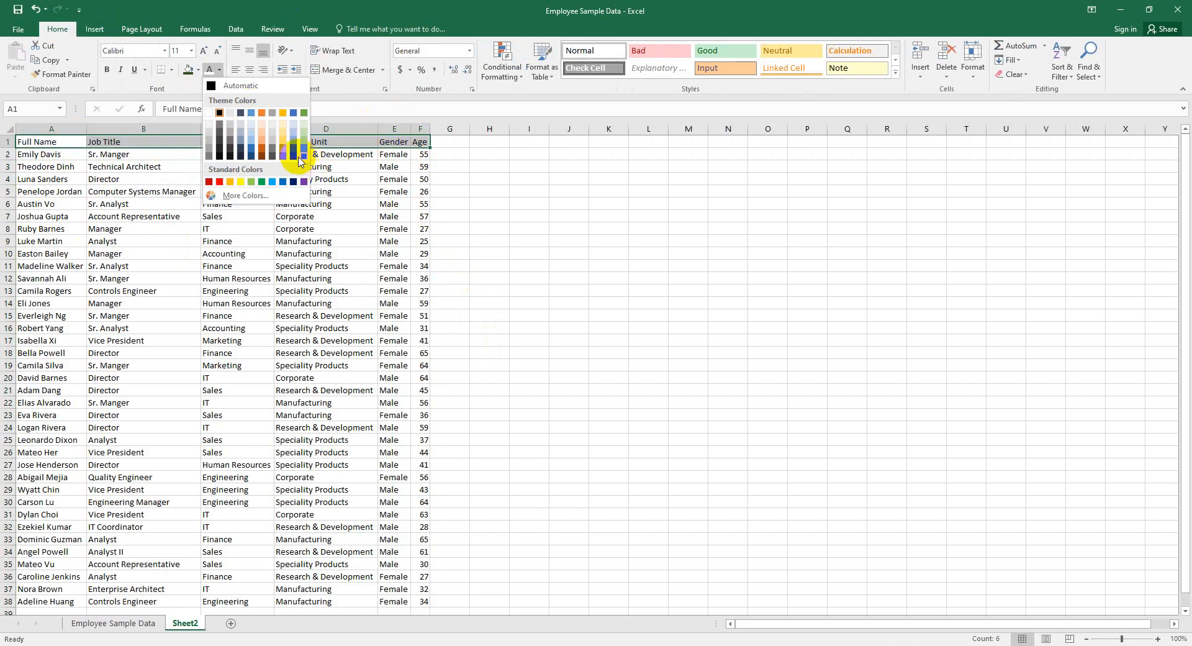
pyautogui.click(242, 129)
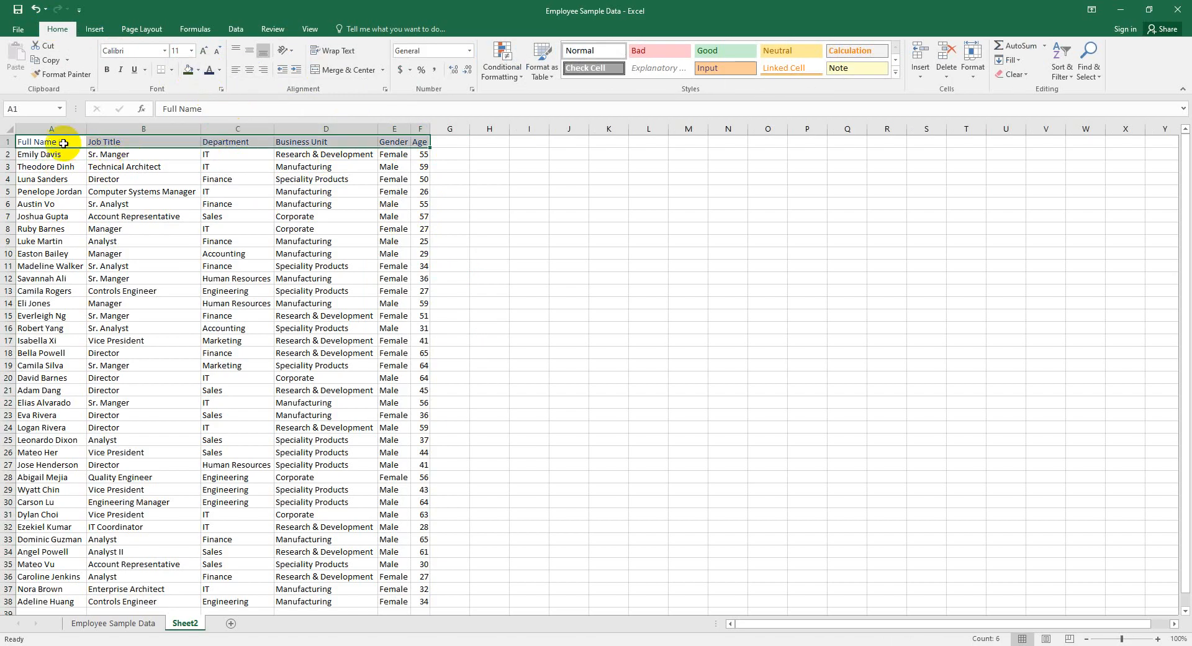
# Step: Fill the header row A1:F1 with dark blue and set its text to white
pyautogui.moveTo(59, 142); pyautogui.dragTo(420, 146)
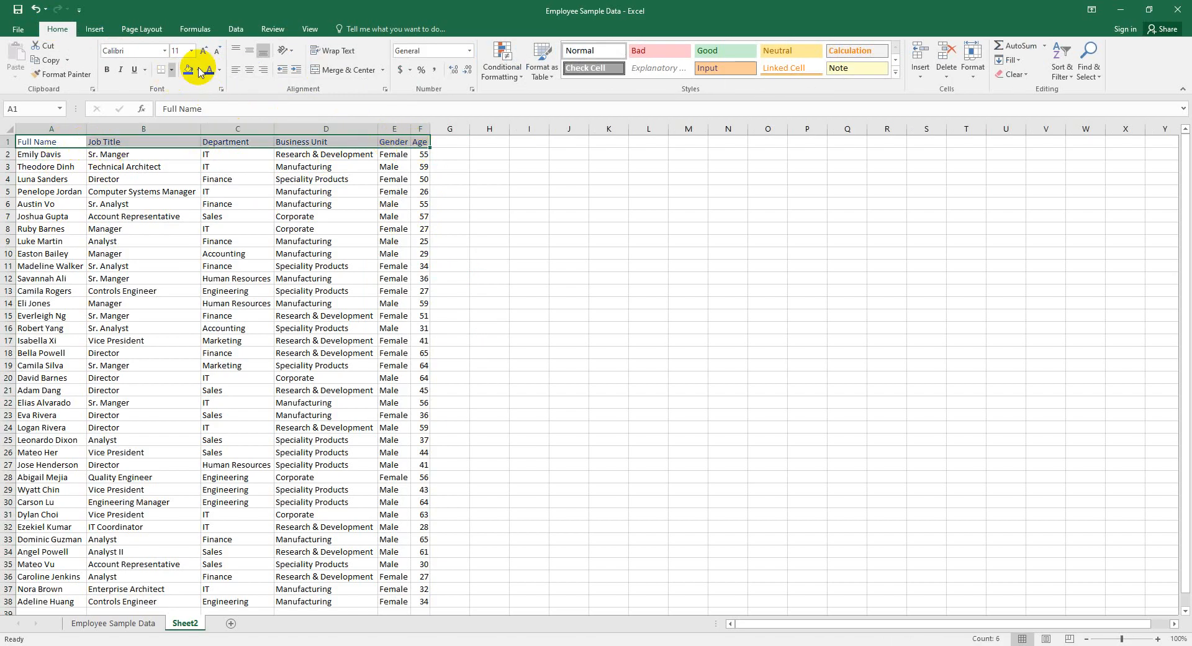
pyautogui.click(198, 70)
pyautogui.click(273, 140)
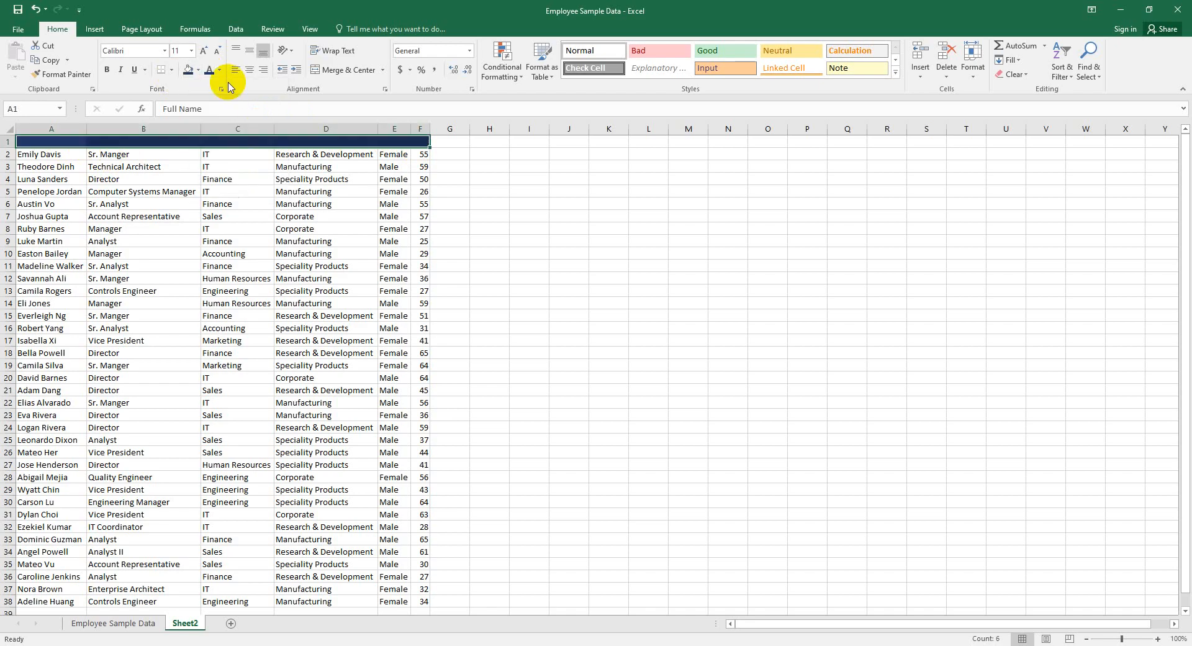
pyautogui.click(219, 70)
pyautogui.click(216, 114)
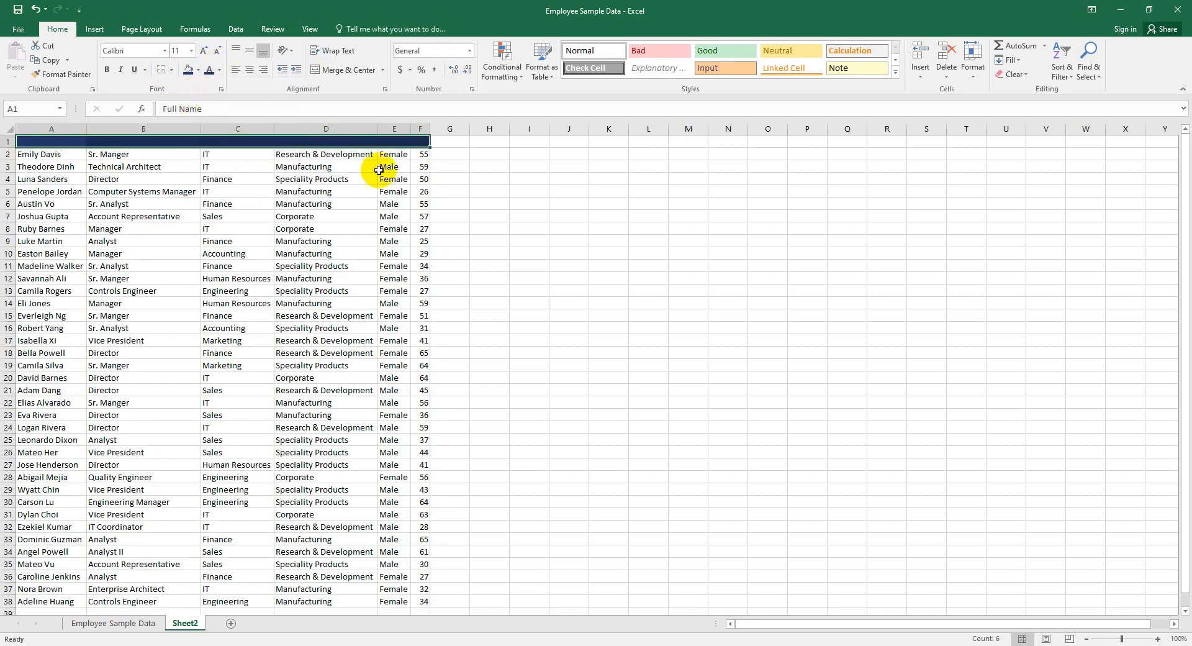
pyautogui.click(524, 218)
# Step: Make the header row A1:F1 bold and widen the Age column slightly
pyautogui.click(60, 143)
pyautogui.moveTo(60, 144); pyautogui.dragTo(423, 143)
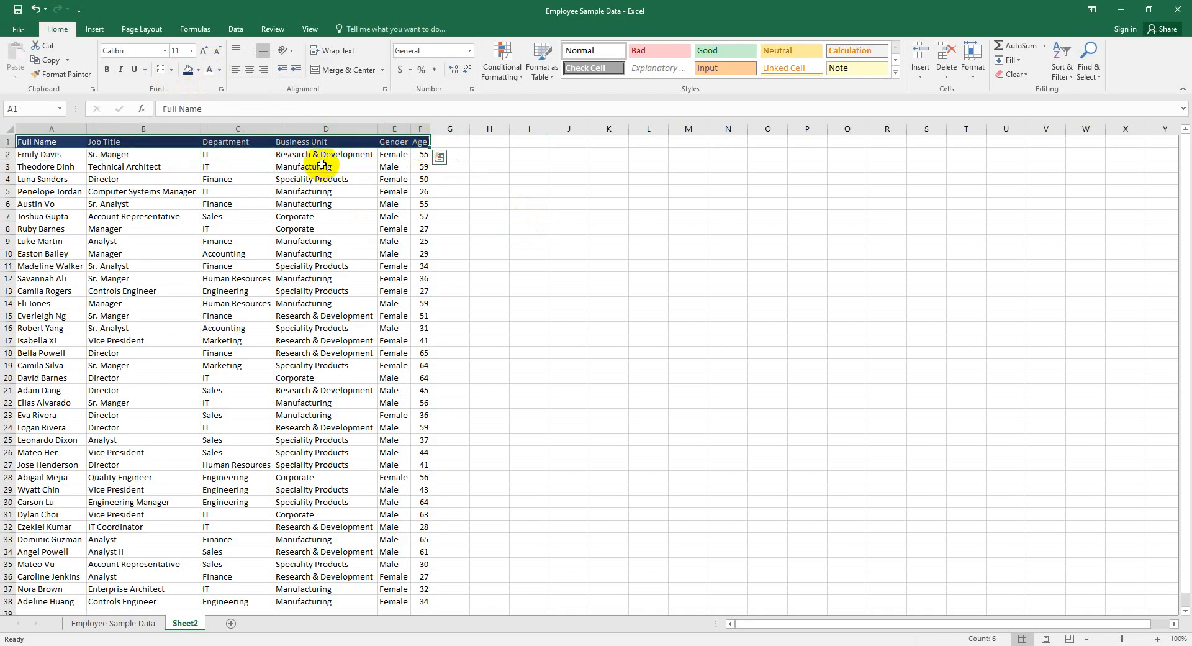
pyautogui.click(109, 73)
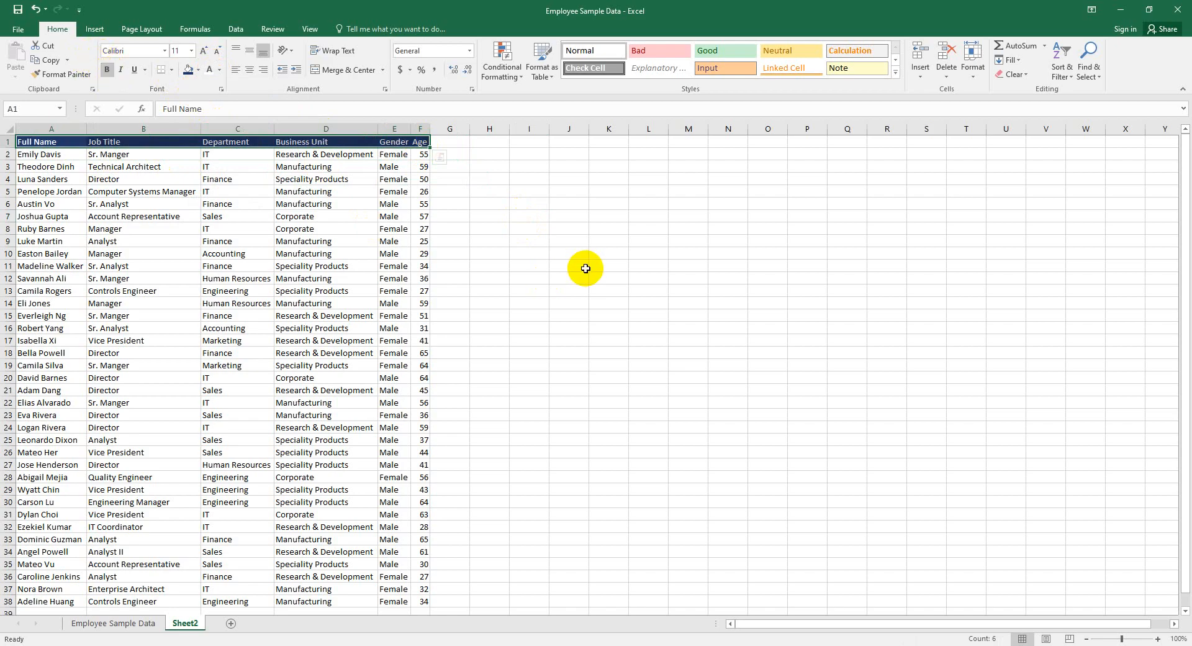
pyautogui.click(585, 269)
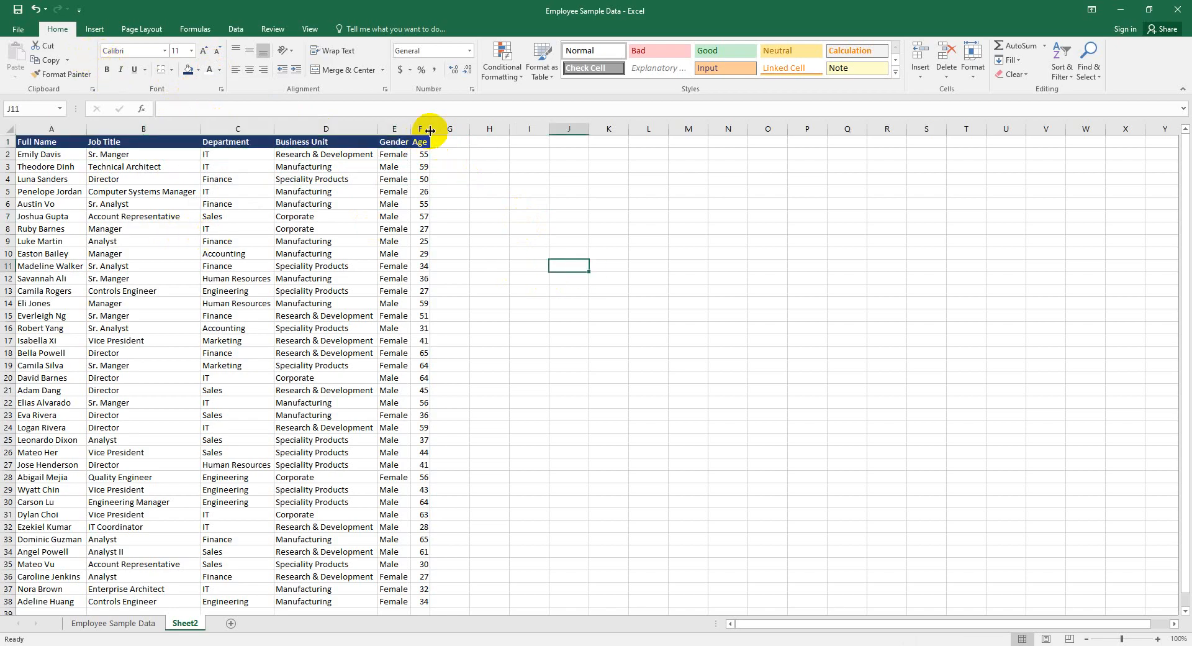
pyautogui.moveTo(431, 130); pyautogui.dragTo(448, 133)
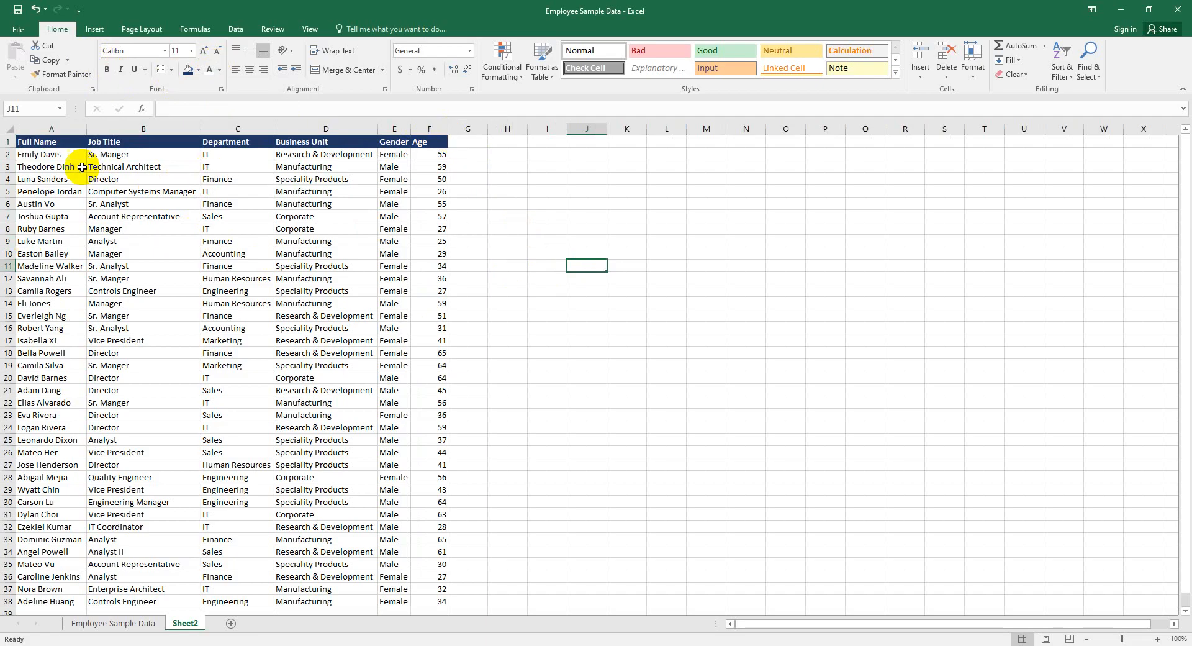
# Step: Apply All Borders to the whole table A1:F38
pyautogui.moveTo(46, 139); pyautogui.dragTo(441, 601)
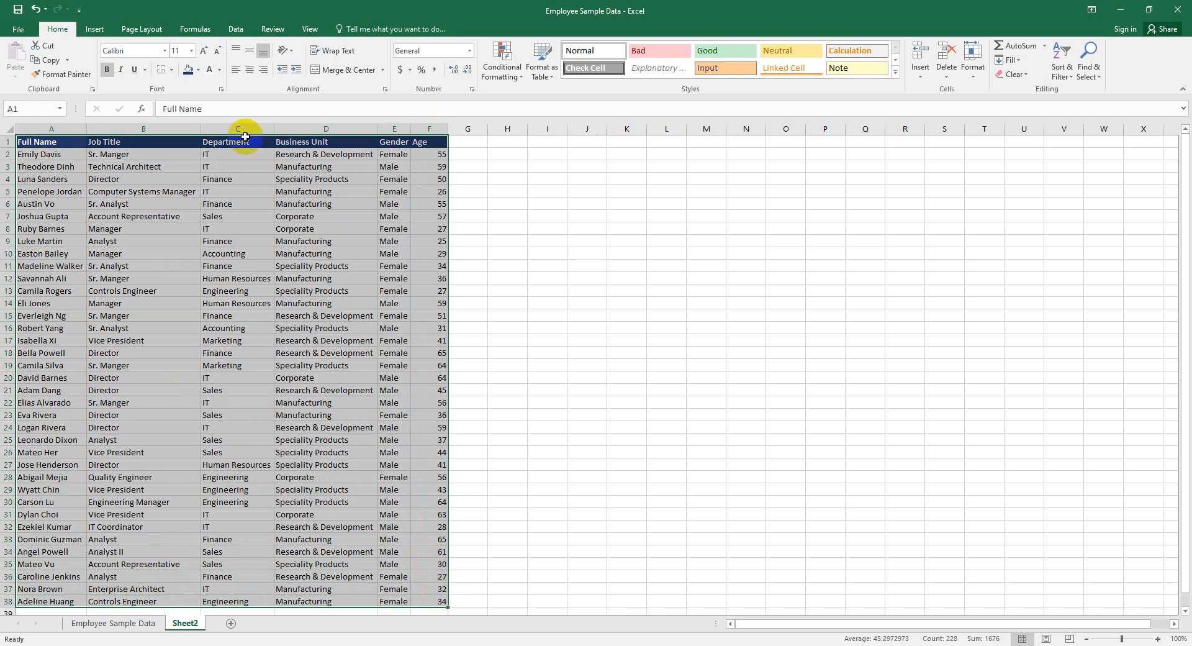
pyautogui.click(171, 70)
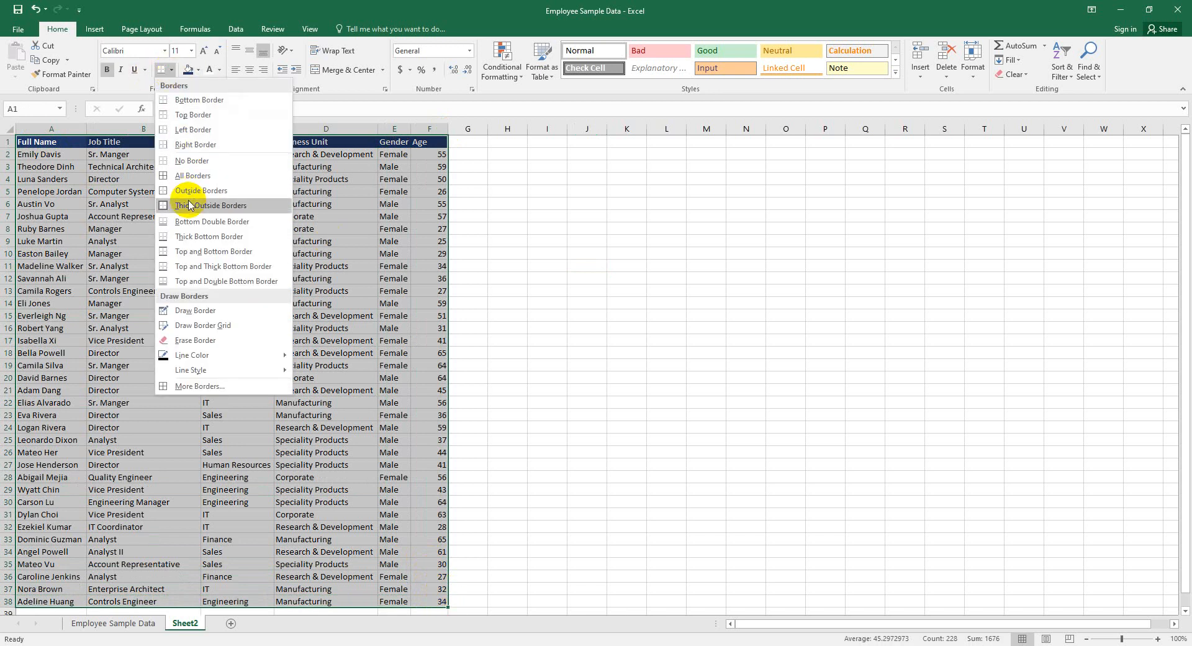
pyautogui.click(190, 178)
pyautogui.click(698, 280)
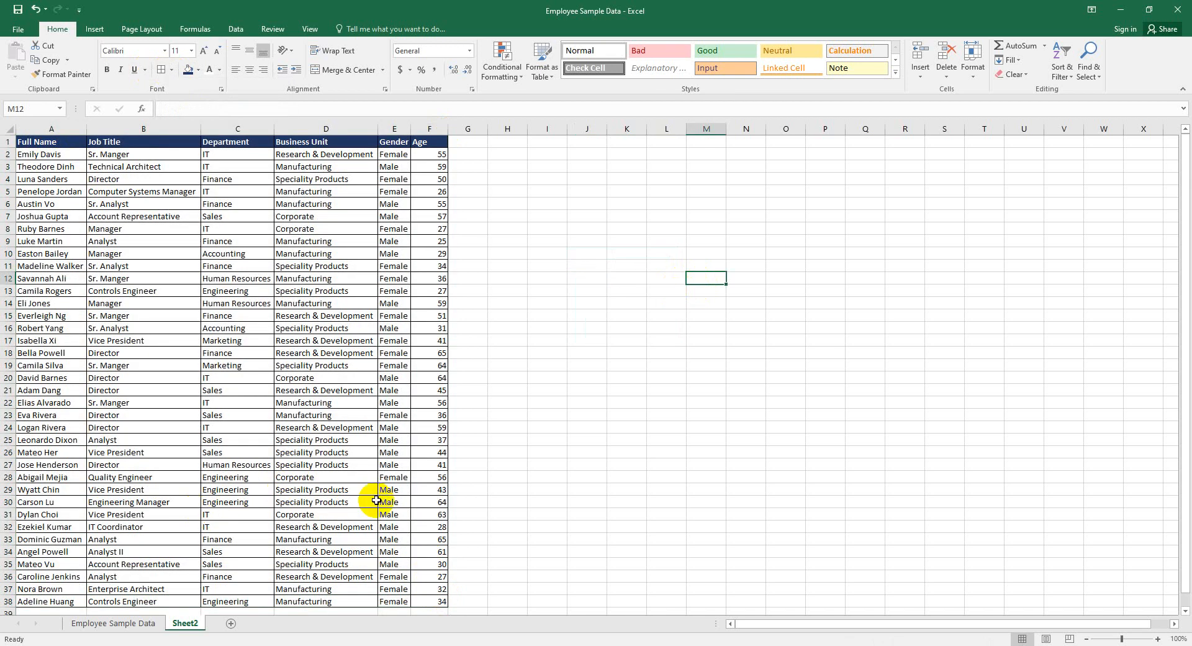
# Step: Centre the contents of A1:F38 horizontally and fill the range with Blue, Accent 5, Lighter 80%
pyautogui.moveTo(46, 147); pyautogui.dragTo(442, 601)
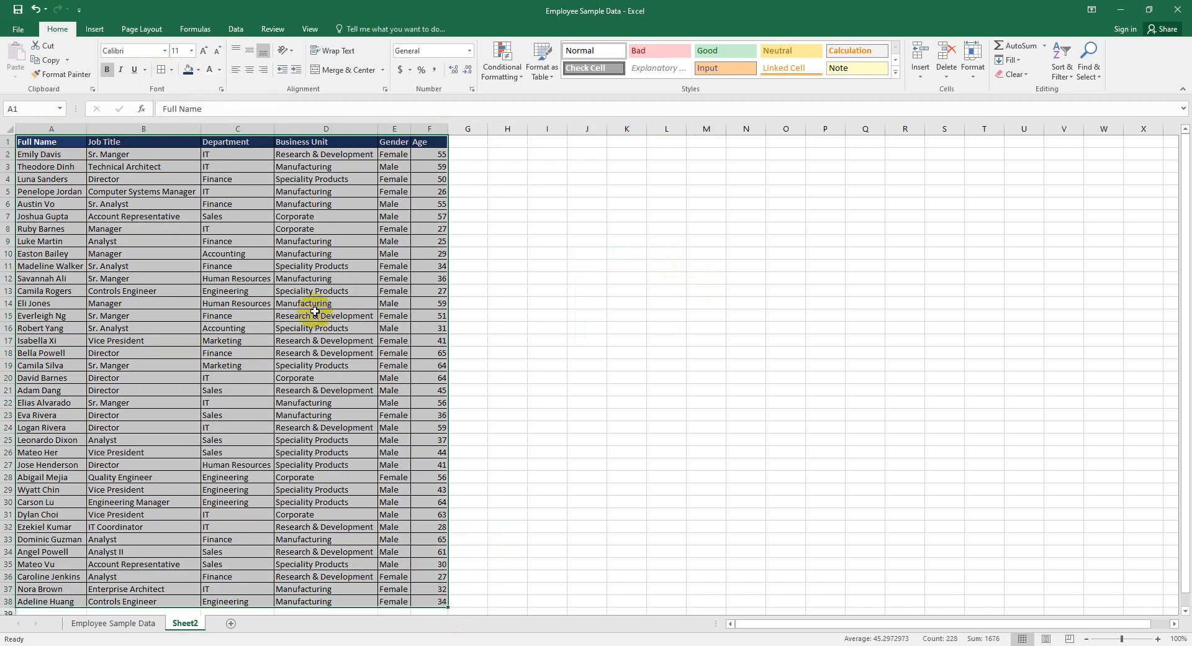
pyautogui.click(249, 71)
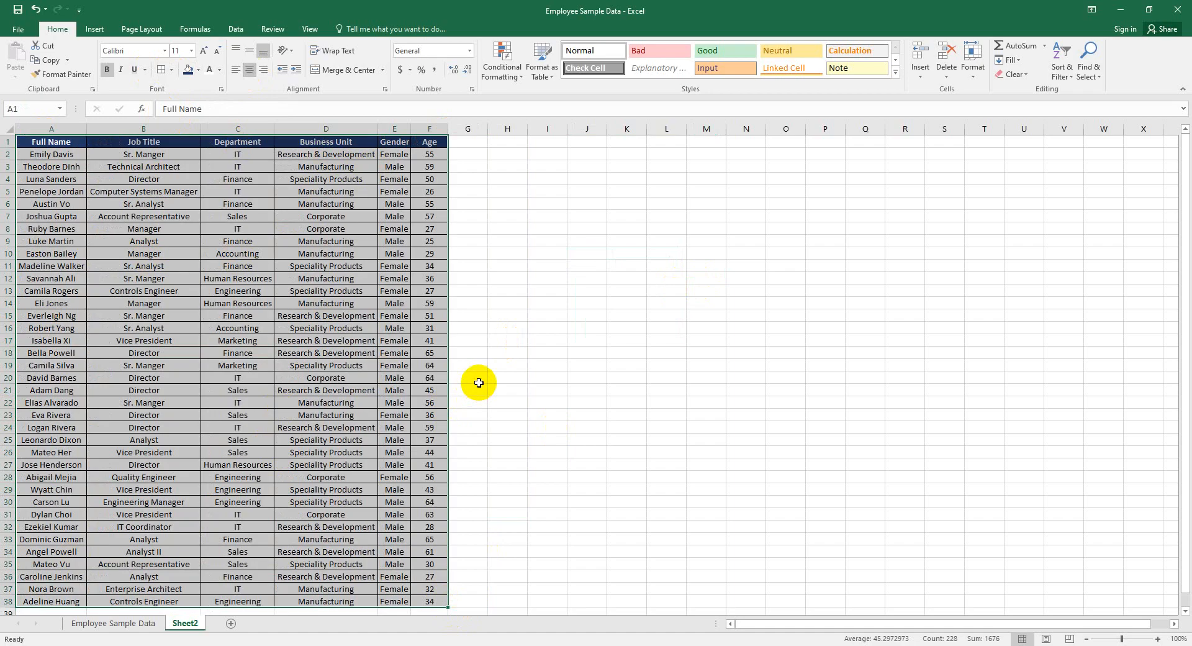
pyautogui.click(199, 70)
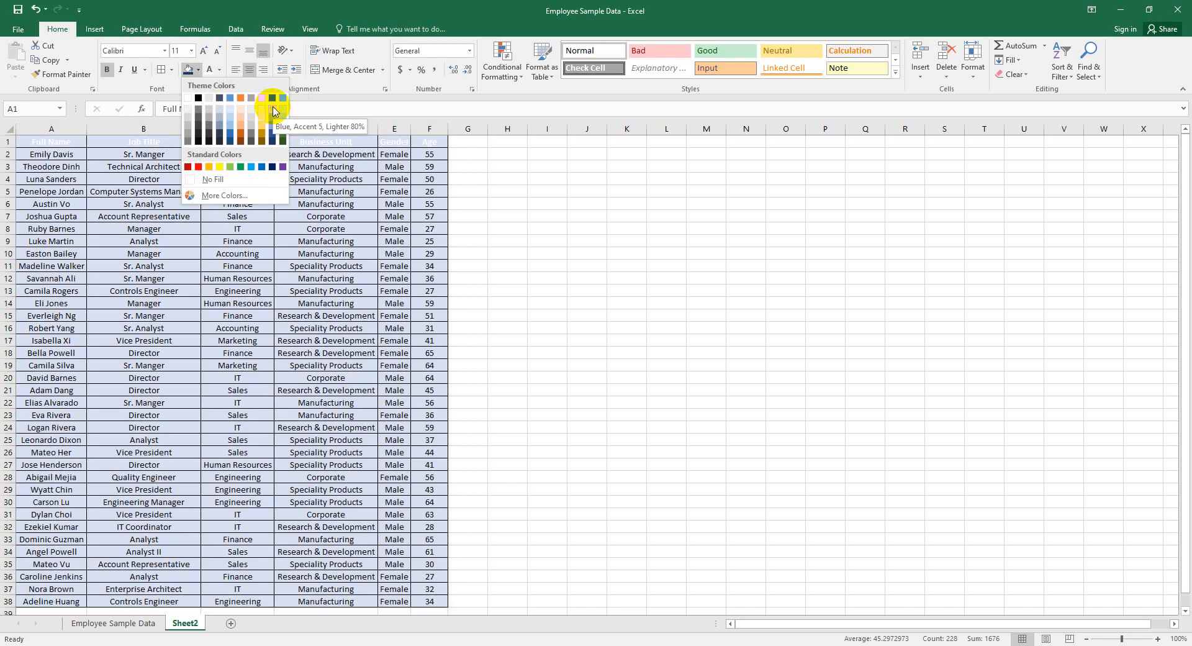
pyautogui.click(200, 72)
pyautogui.click(199, 73)
pyautogui.click(276, 111)
# Step: Restore the dark blue fill on the header row A1:F1
pyautogui.moveTo(51, 141); pyautogui.dragTo(429, 144)
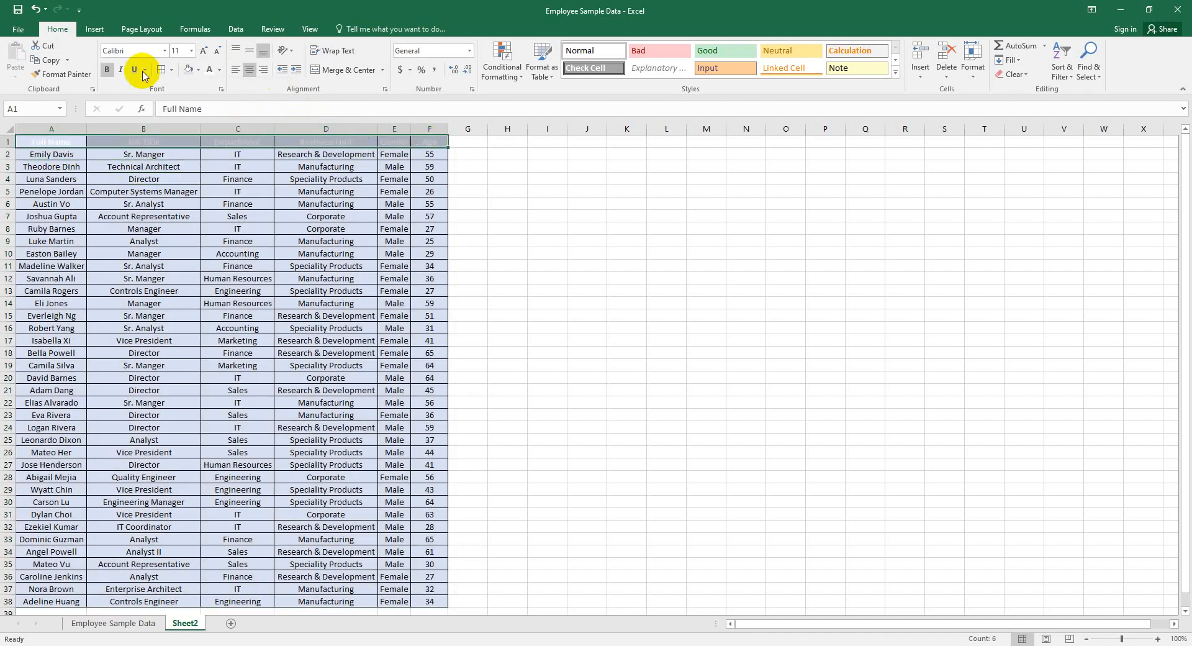
pyautogui.click(199, 71)
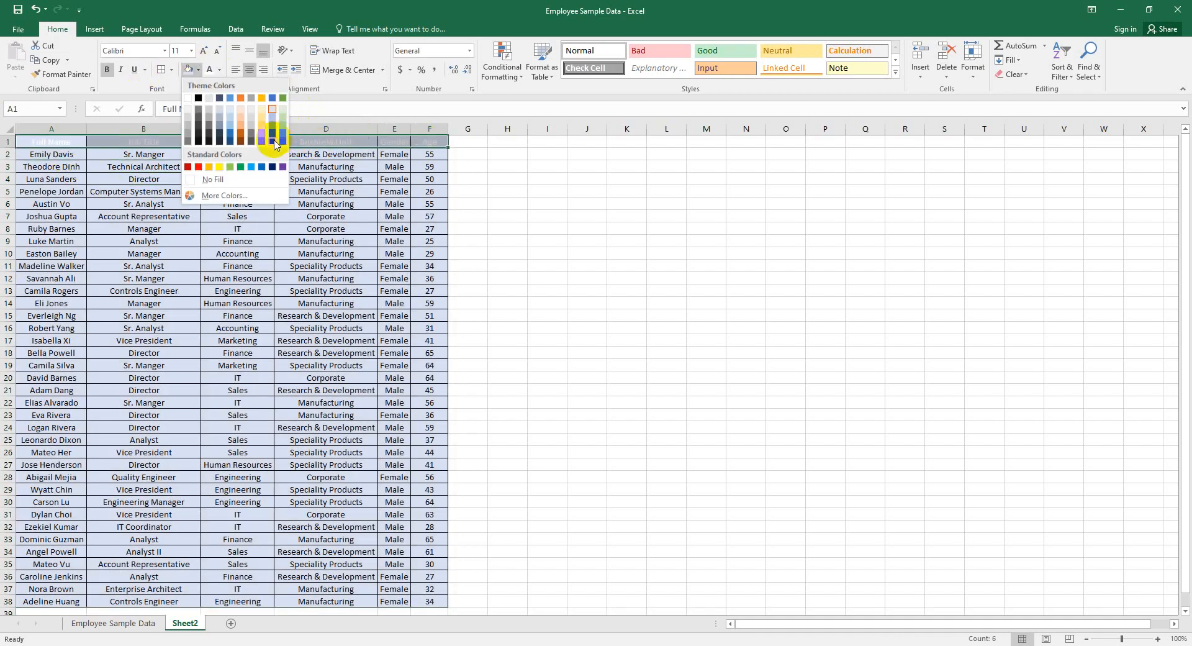
pyautogui.click(276, 142)
pyautogui.click(848, 289)
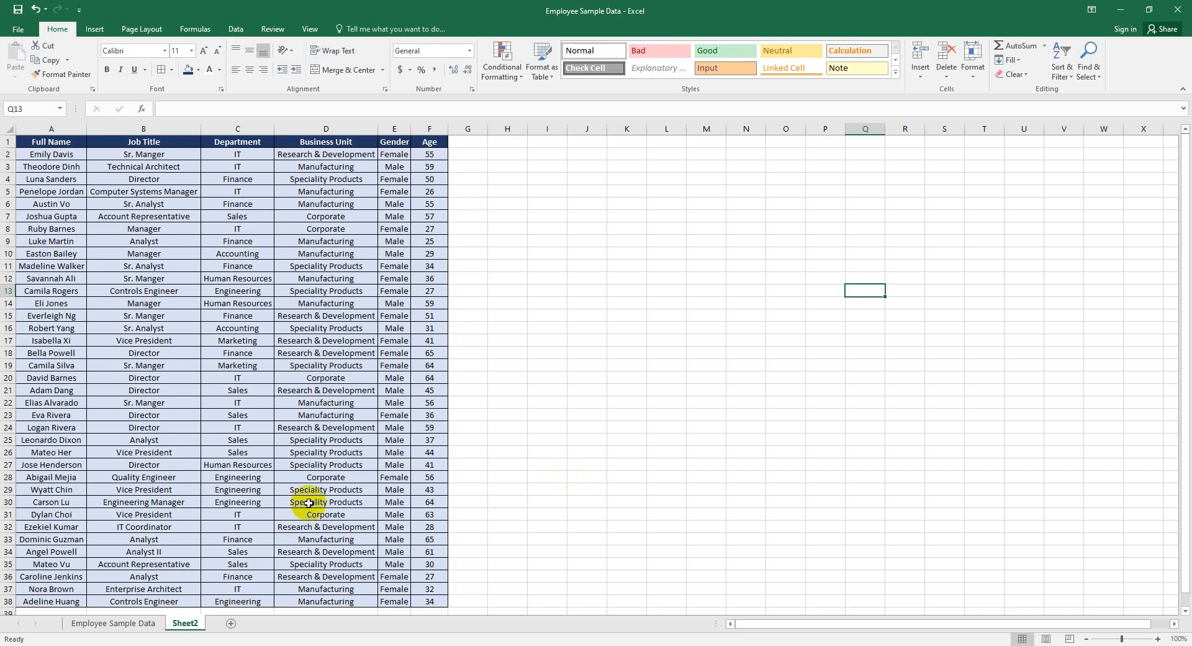
# Step: Insert the running-cat poster picture from the Desktop folder at cell H2
pyautogui.click(95, 29)
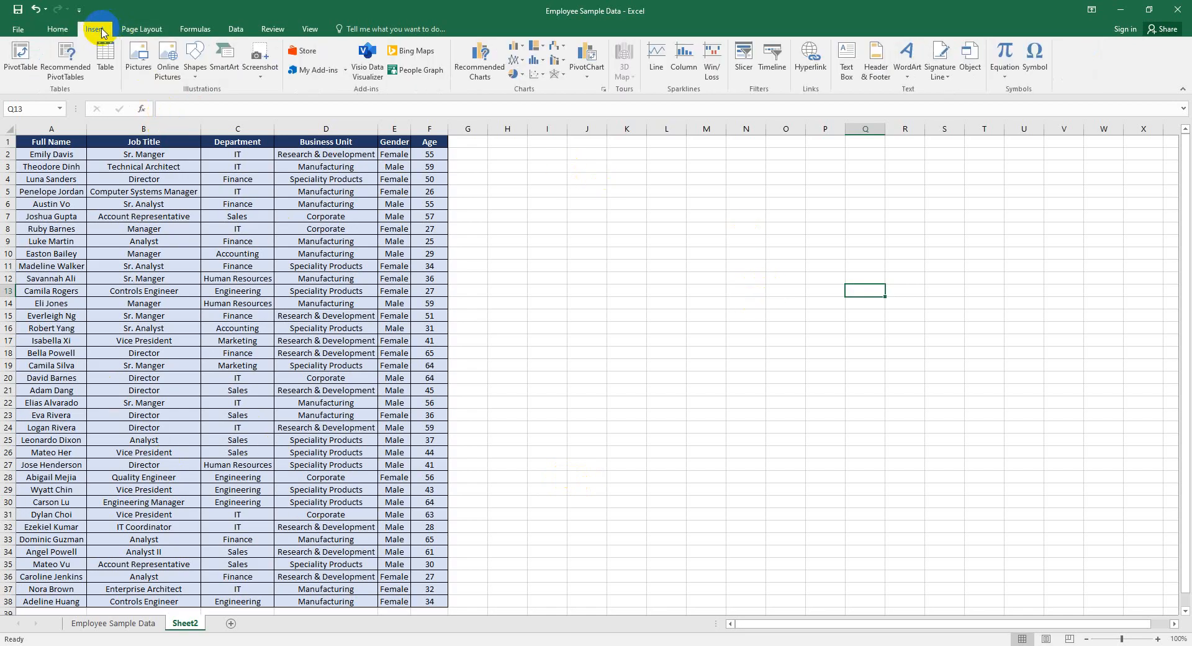
pyautogui.click(141, 56)
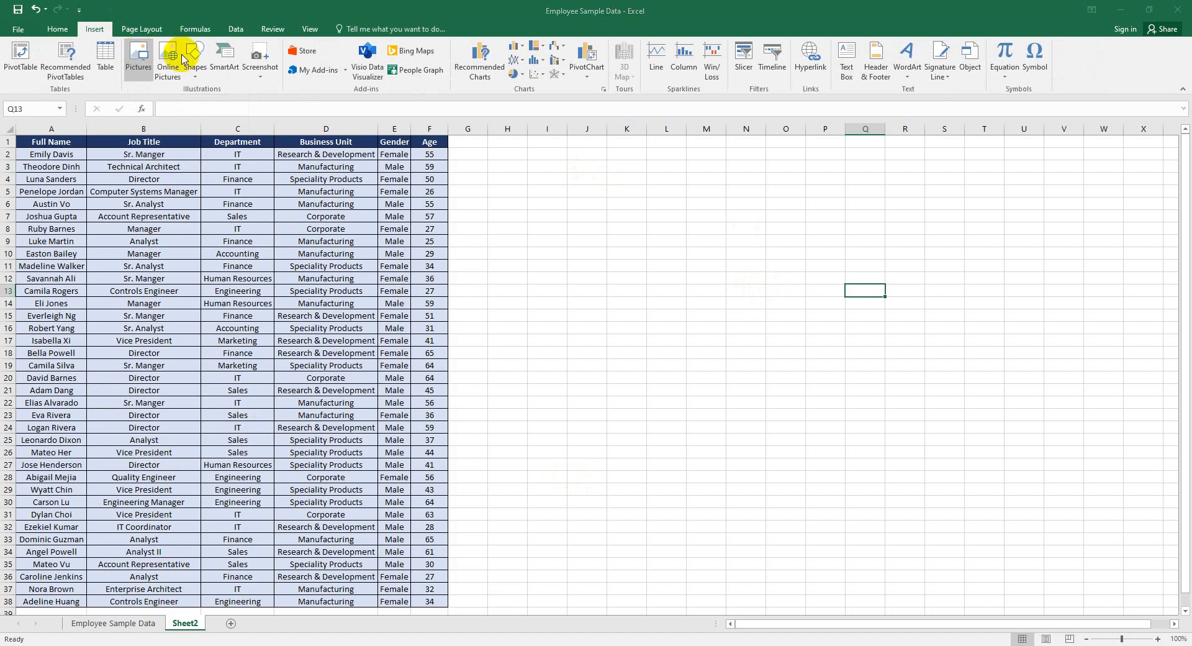
pyautogui.click(582, 11)
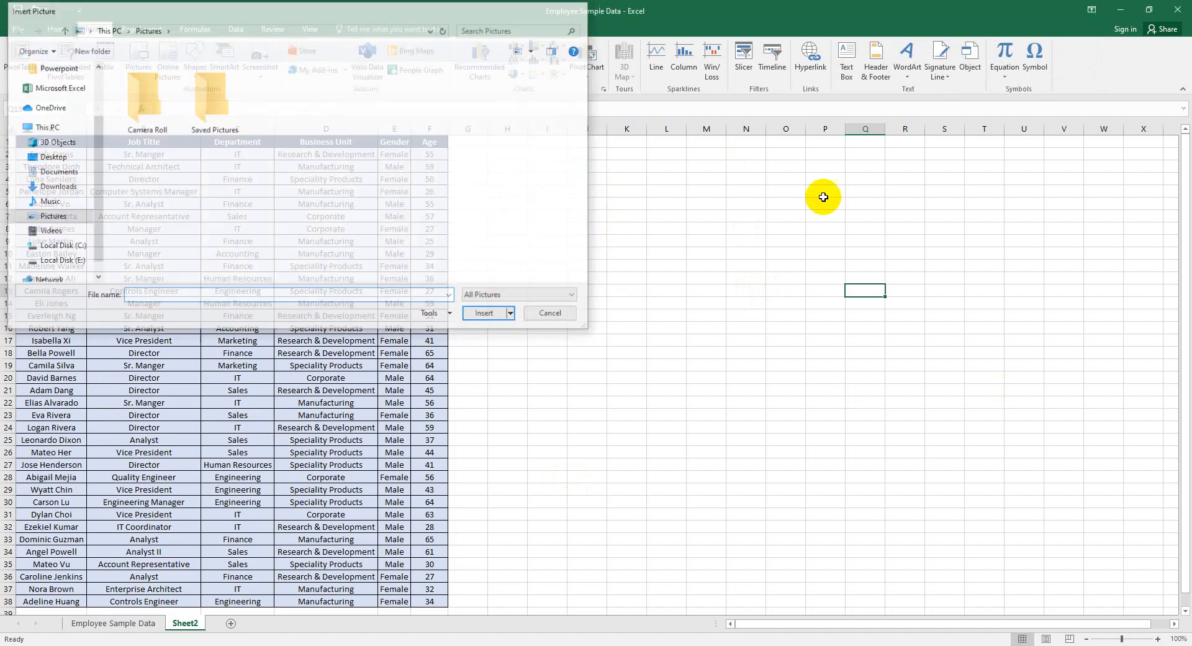
pyautogui.click(508, 154)
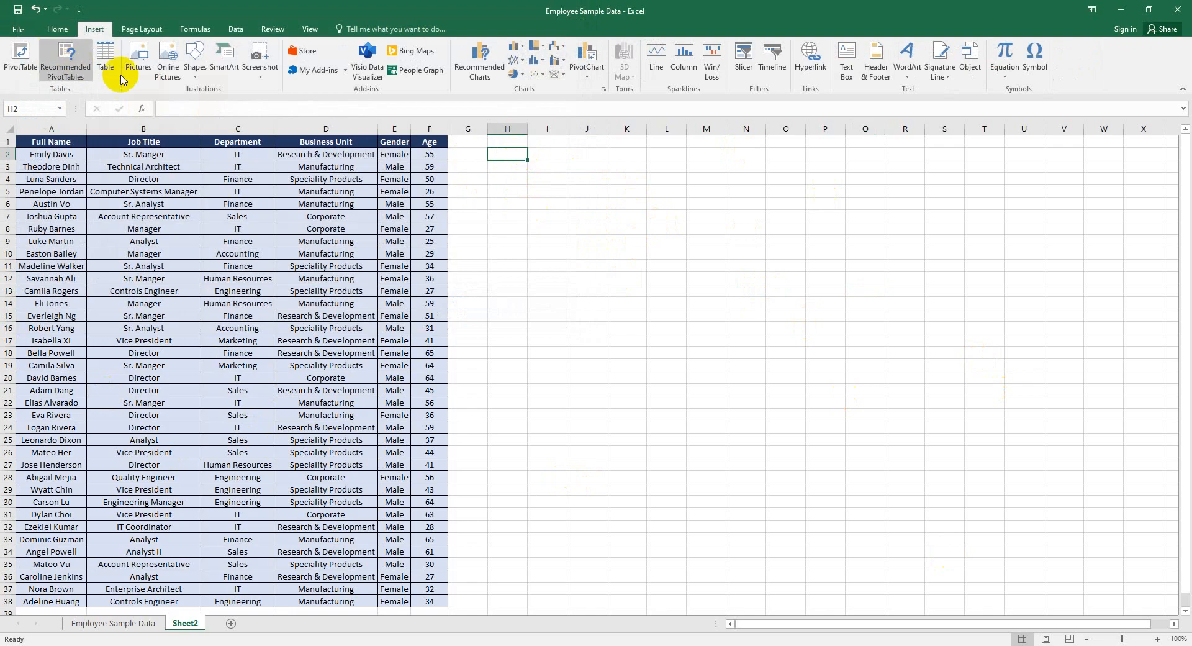
pyautogui.click(138, 62)
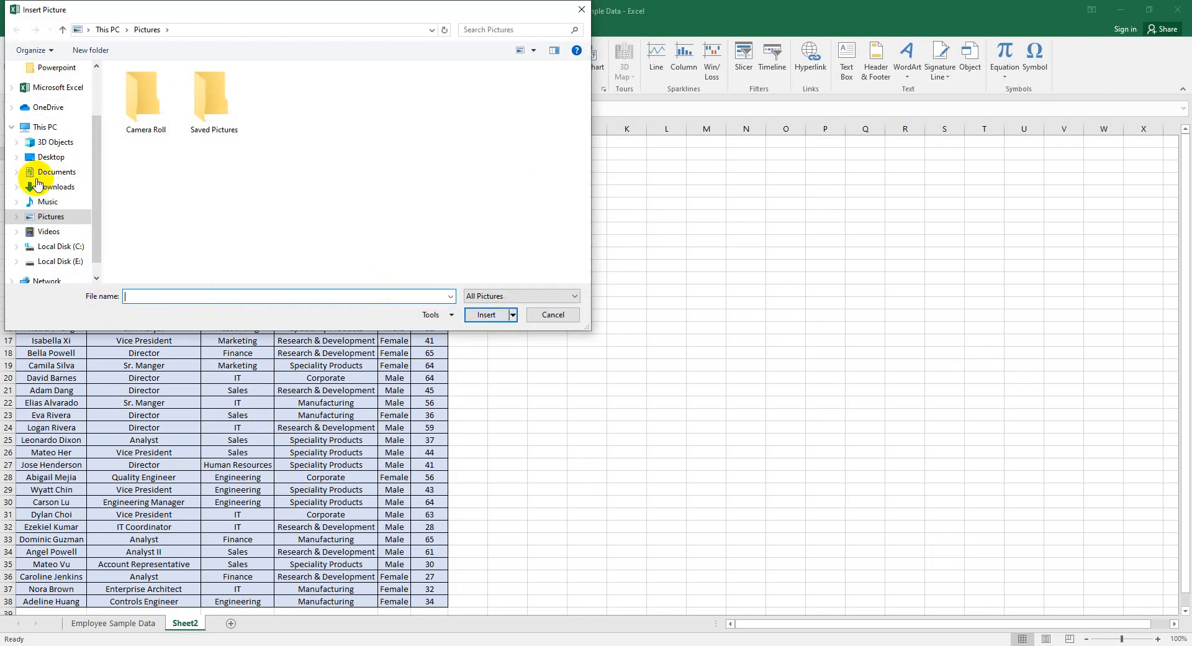
pyautogui.click(60, 261)
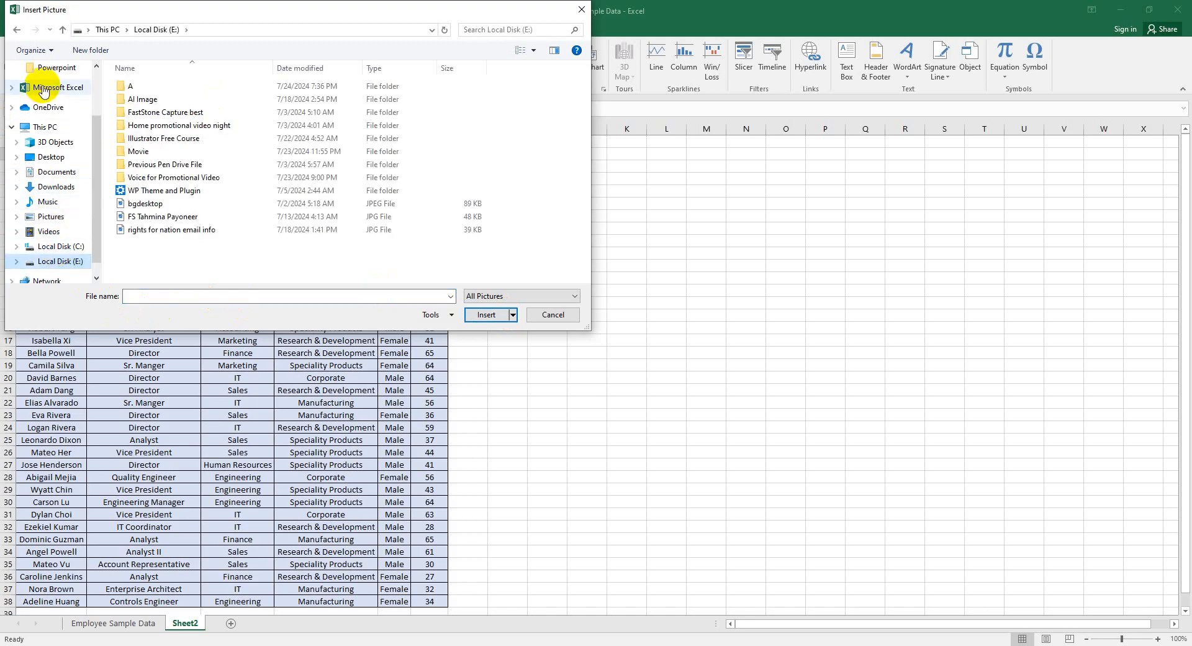
pyautogui.scroll(2, 48, 92)
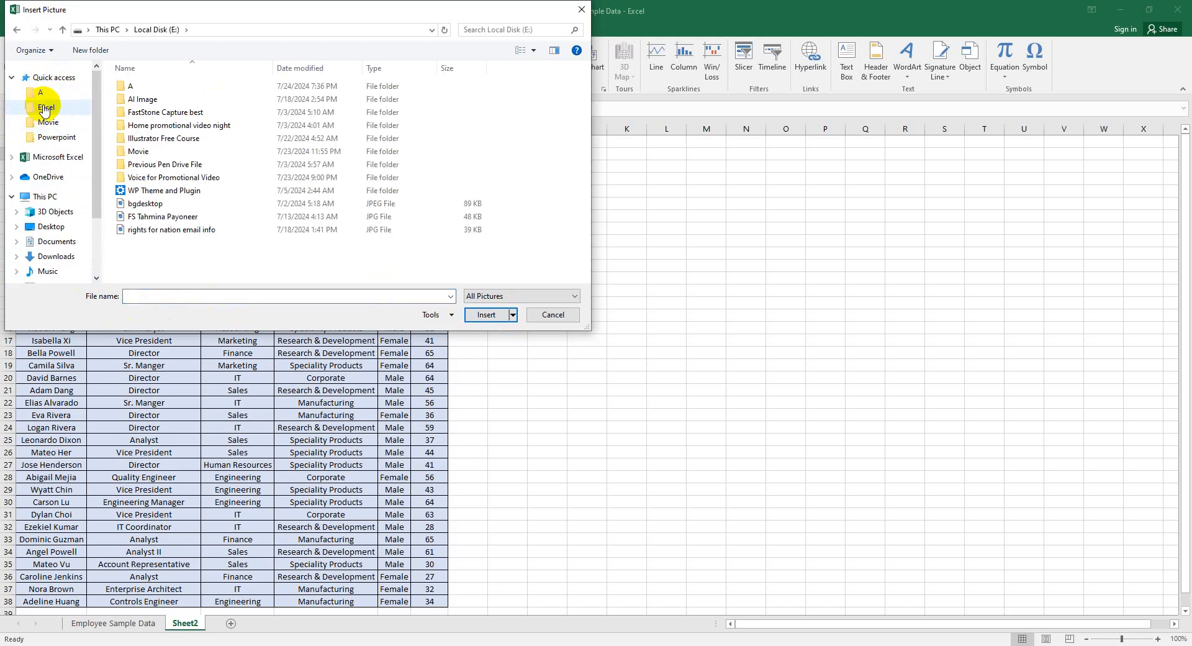
pyautogui.click(53, 227)
pyautogui.doubleClick(485, 101)
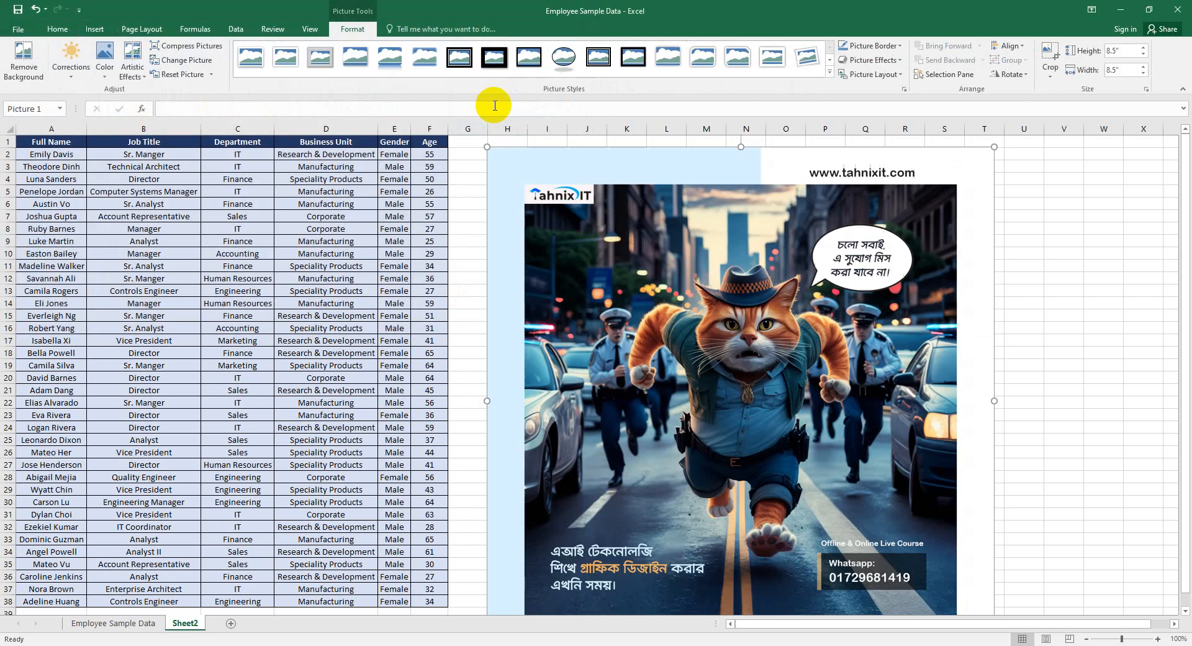
# Step: Scale the inserted picture down proportionally and place it beside the table, covering about H3:K15
pyautogui.click(727, 338)
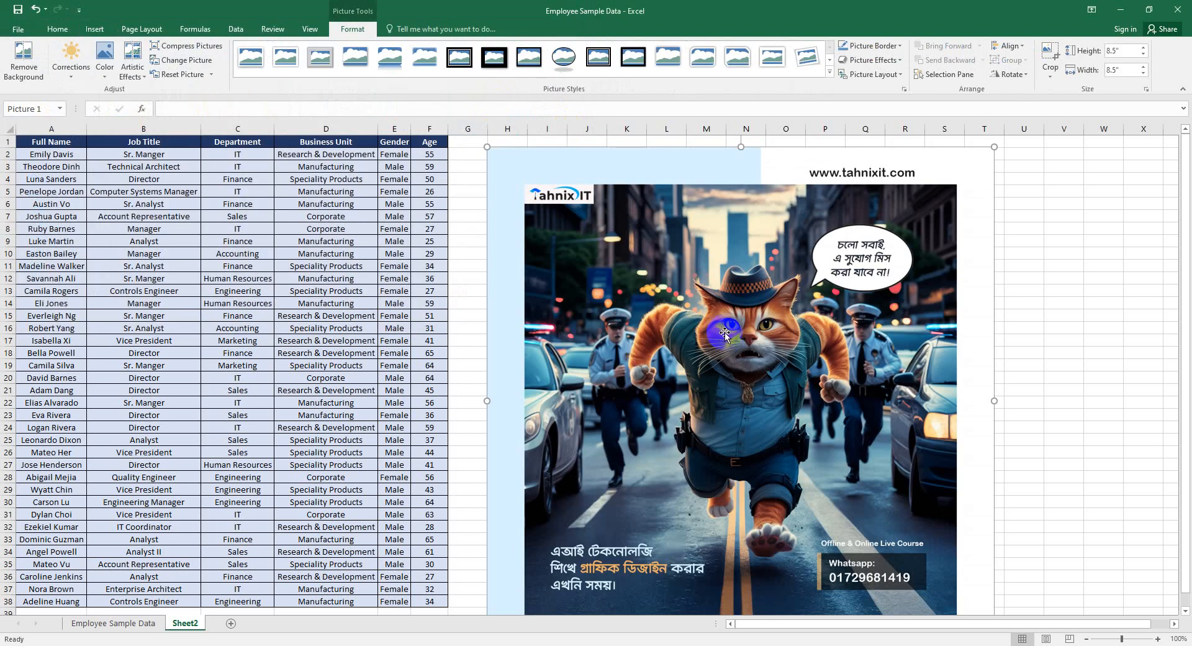
pyautogui.moveTo(994, 147); pyautogui.dragTo(771, 369)
pyautogui.moveTo(672, 465); pyautogui.dragTo(672, 255)
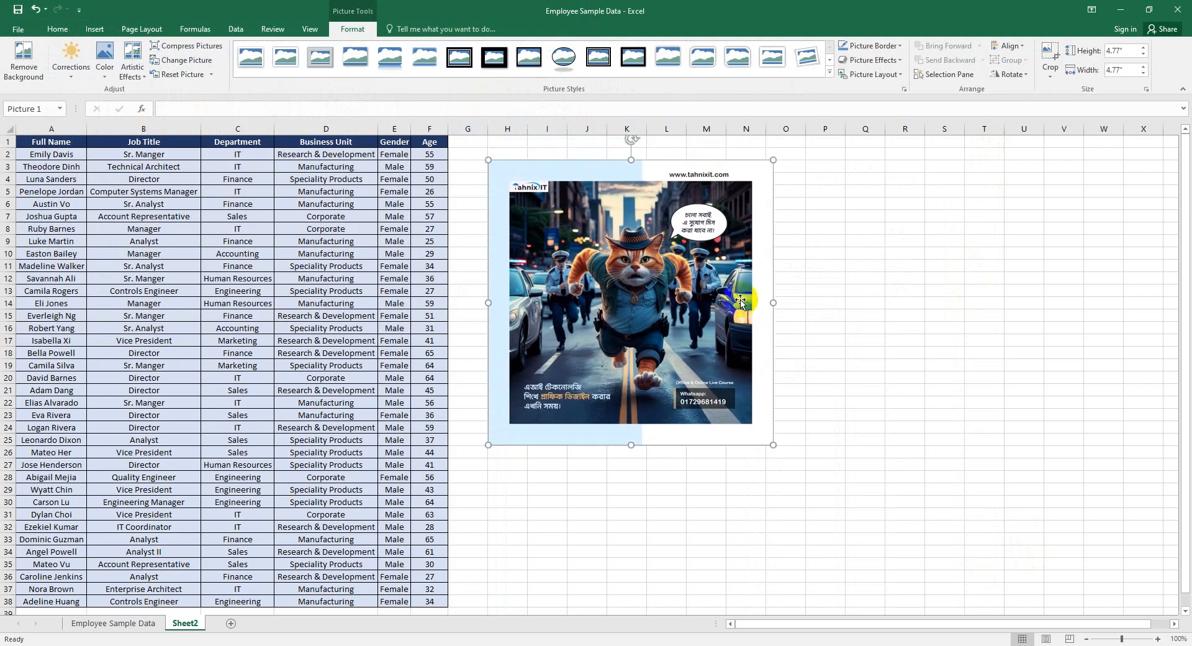
pyautogui.moveTo(771, 445); pyautogui.dragTo(652, 323)
pyautogui.click(695, 238)
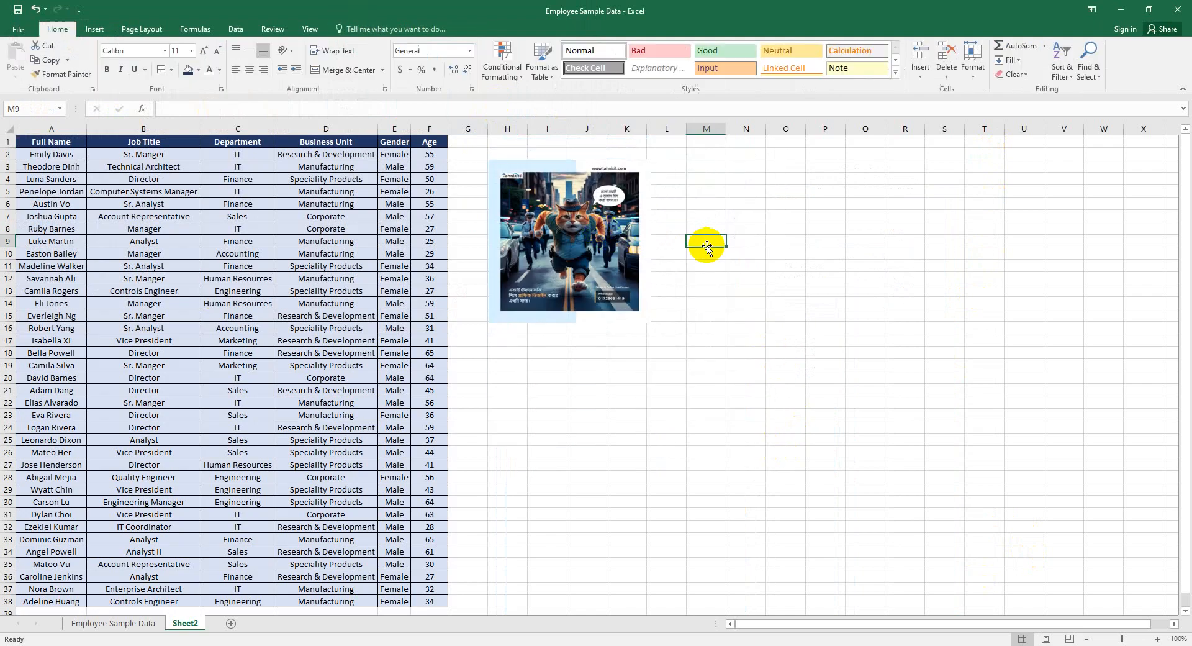
# Step: Enlarge the running-cat picture proportionally to about 3.03" by 3.03", keeping its upper-left corner in place
pyautogui.click(611, 272)
pyautogui.moveTo(652, 323); pyautogui.dragTo(757, 341)
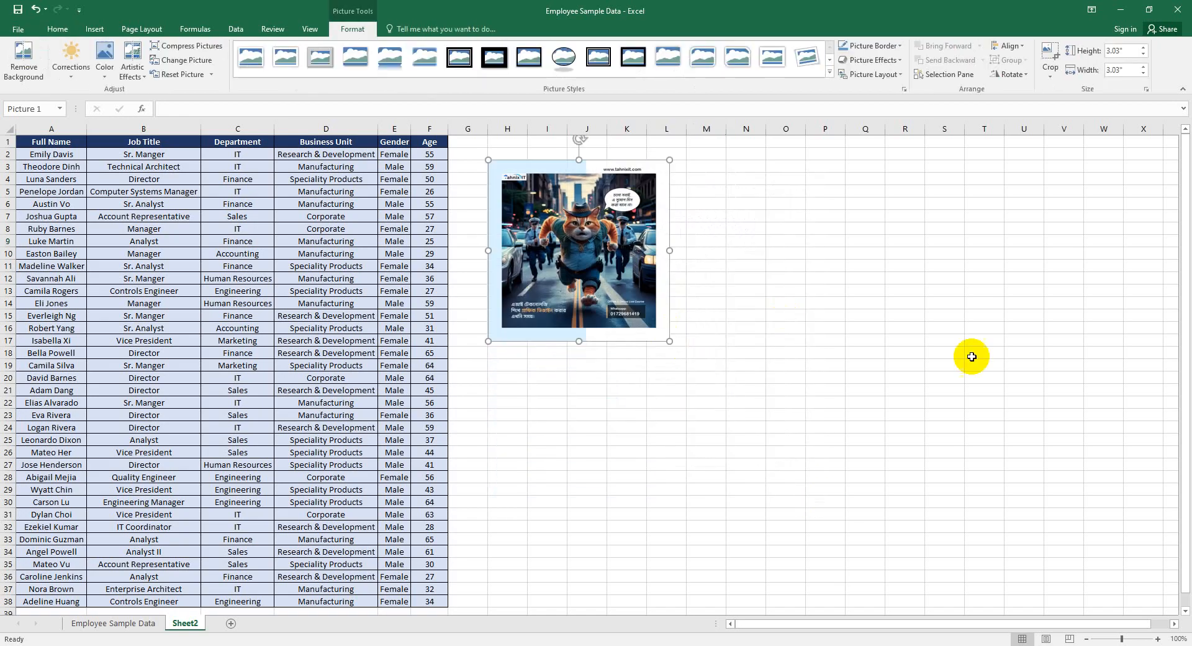
pyautogui.click(752, 179)
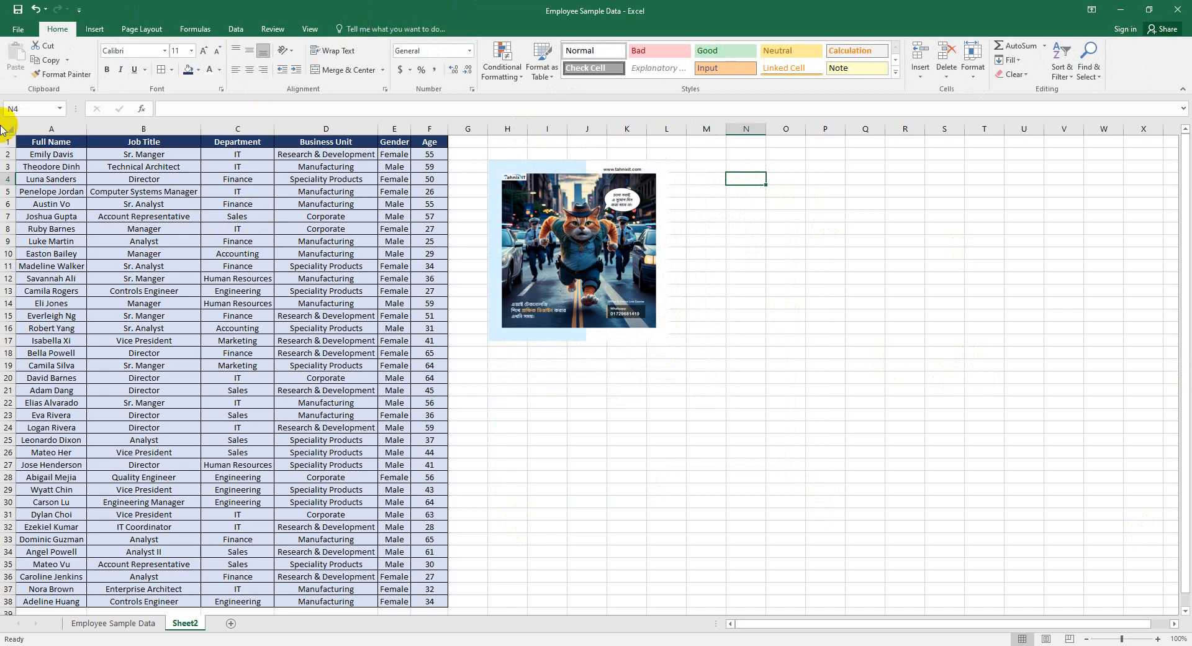
pyautogui.click(95, 30)
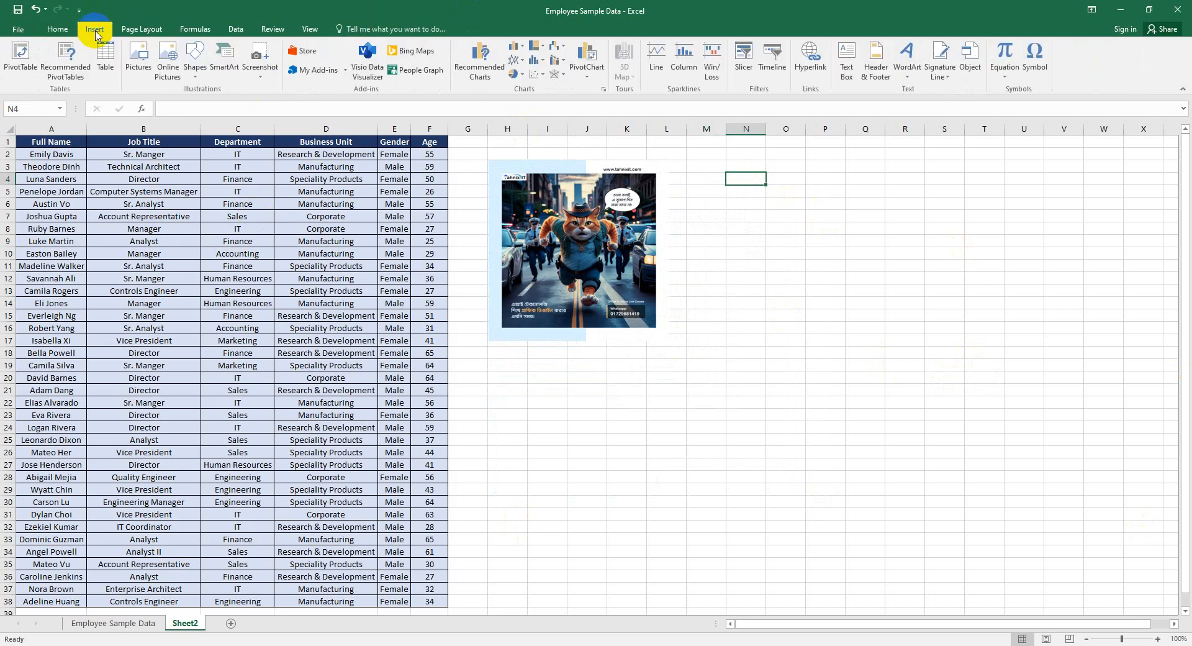
pyautogui.rightClick(748, 180)
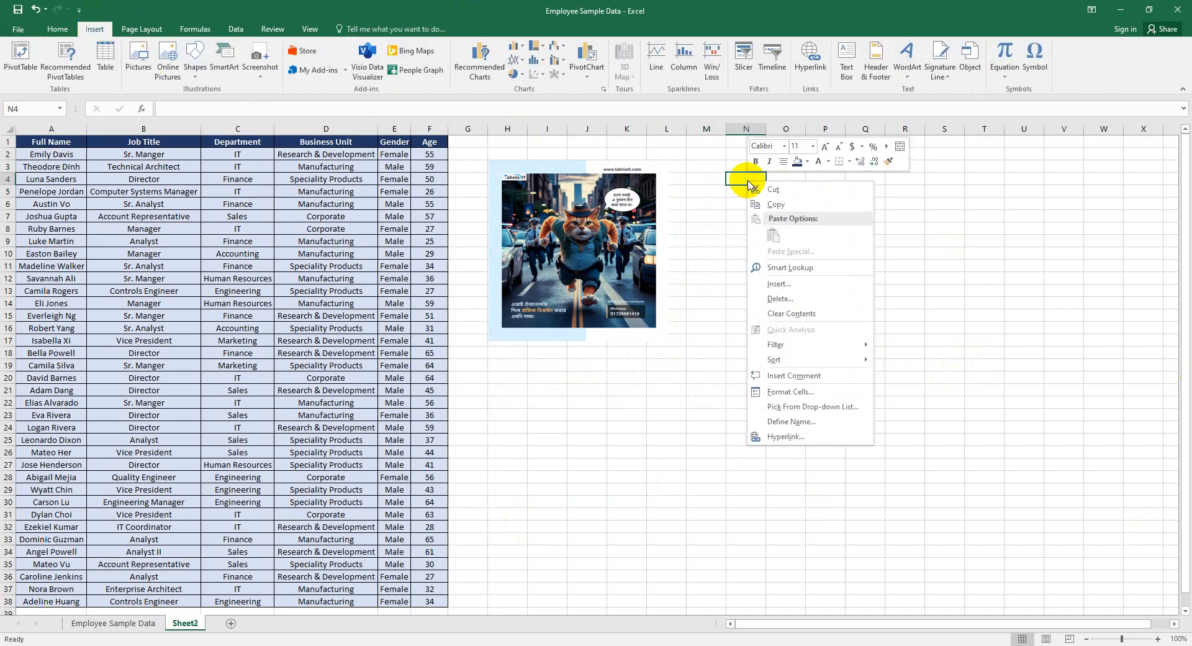
pyautogui.click(747, 181)
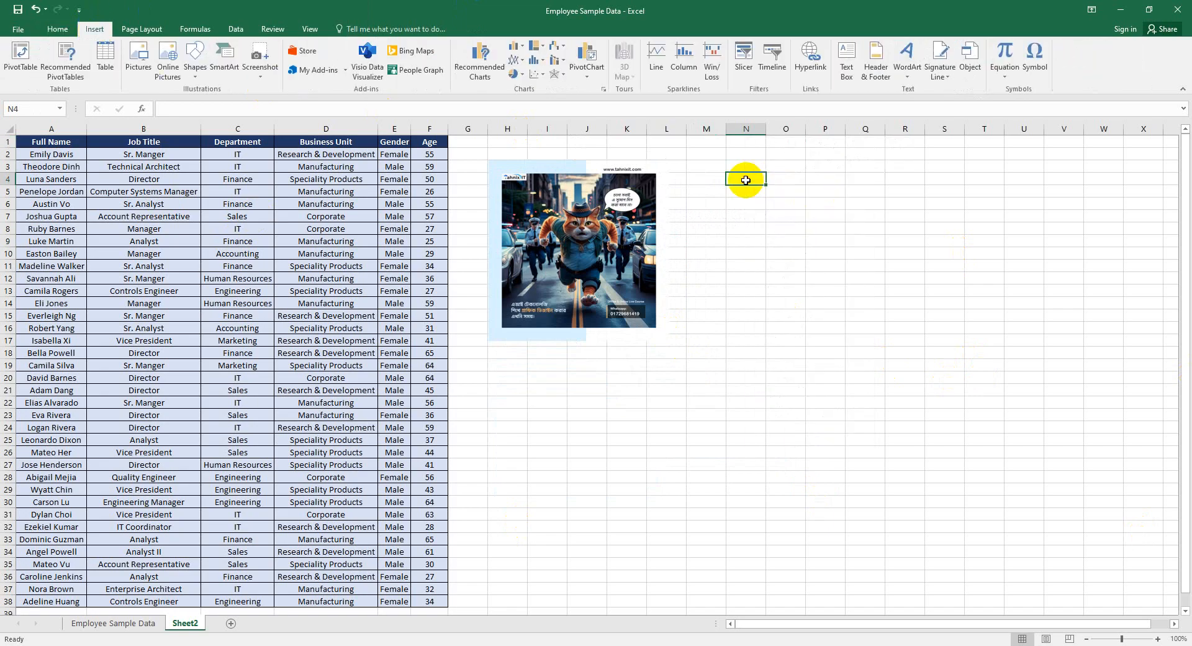
pyautogui.click(202, 73)
pyautogui.click(138, 61)
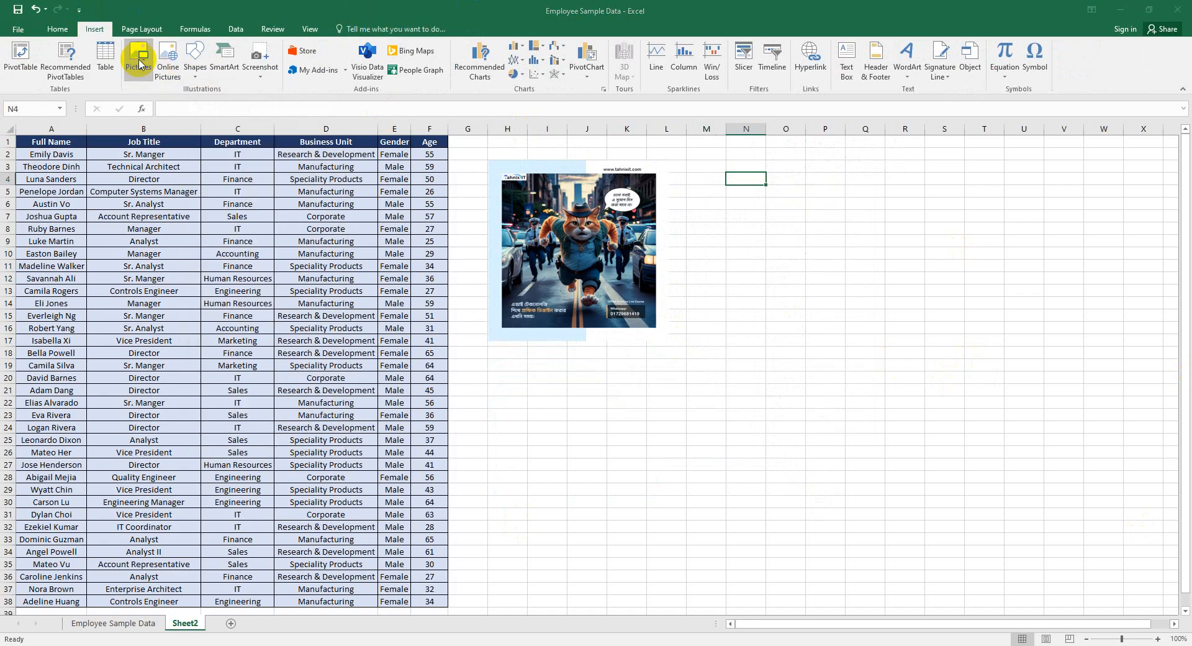
pyautogui.click(582, 10)
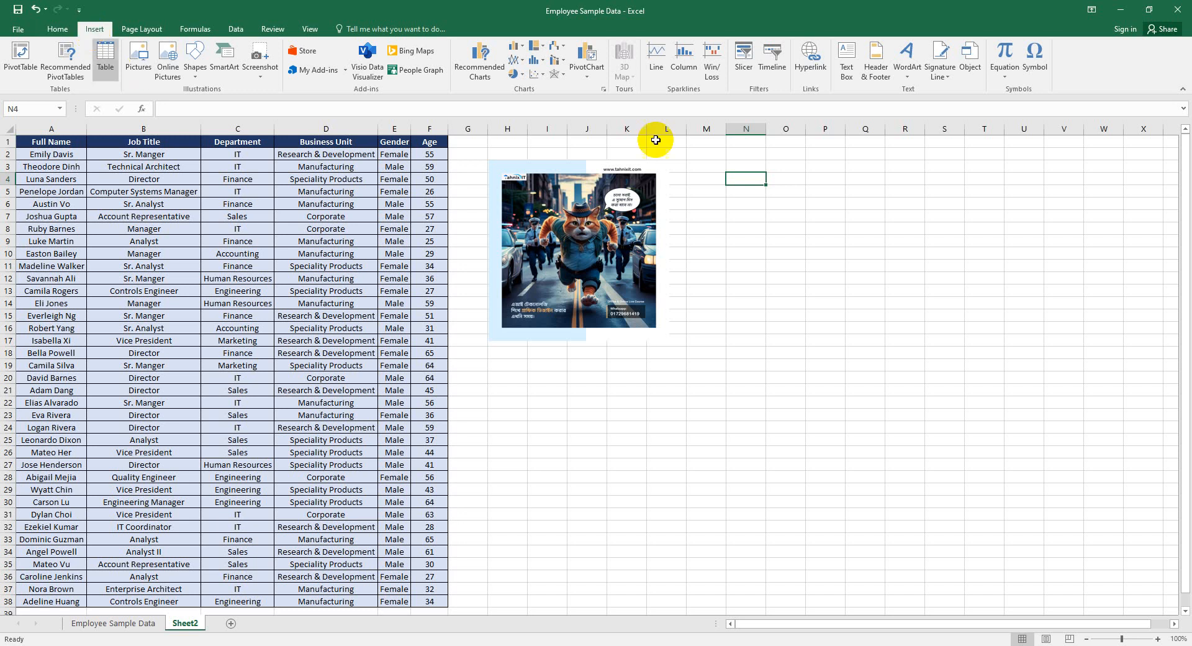
pyautogui.rightClick(755, 178)
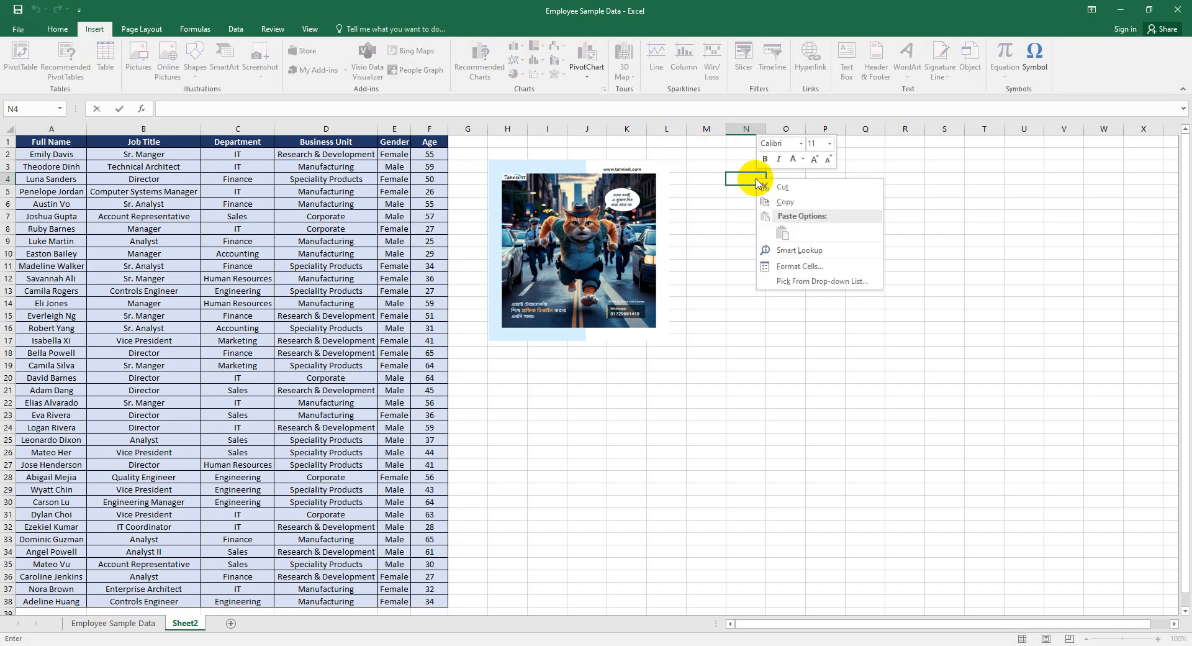
pyautogui.press('Escape')
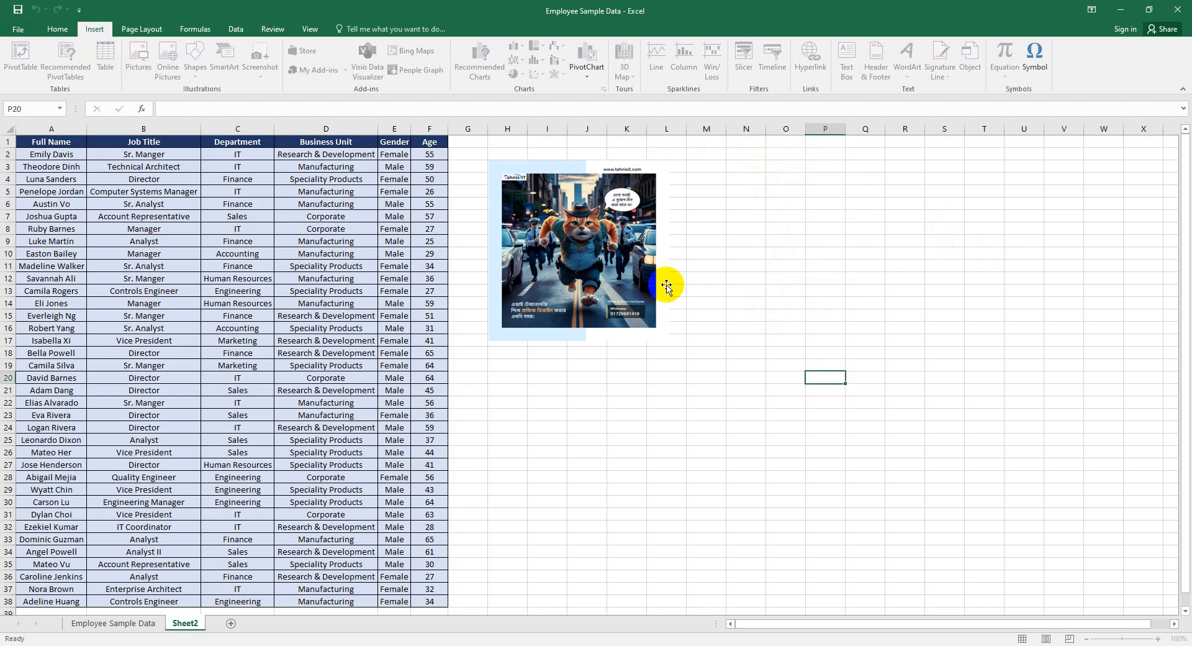
# Step: Scale the running-cat picture down slightly to about 3.01" by 3.01", keeping its upper-left corner in place
pyautogui.click(635, 268)
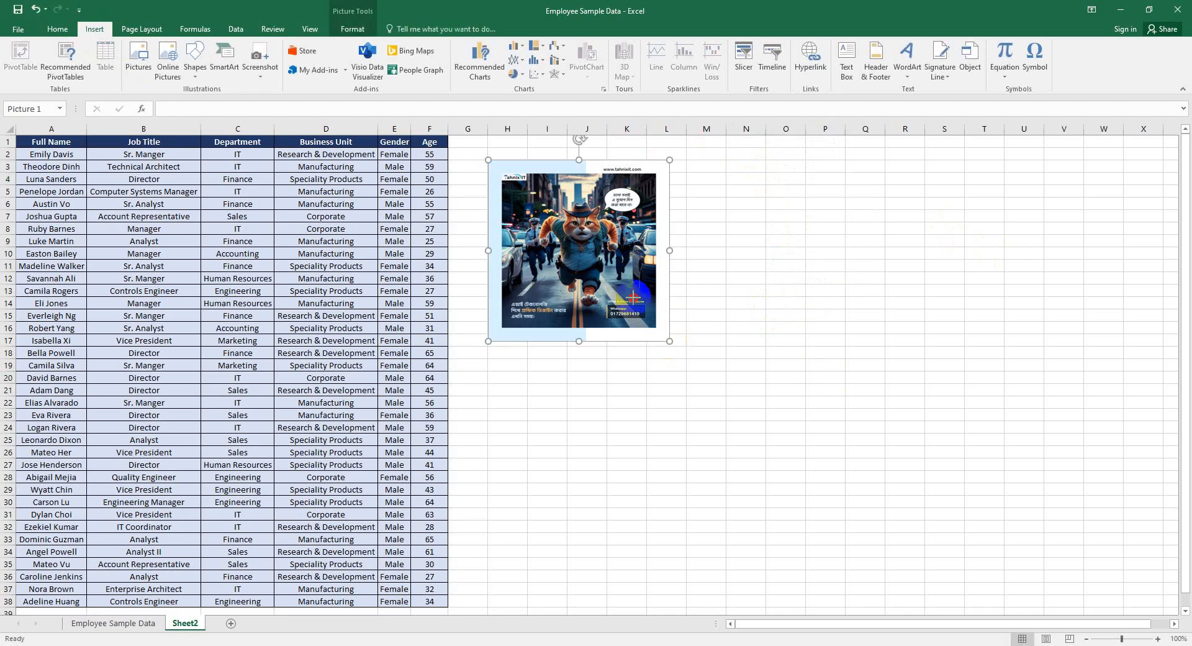
pyautogui.moveTo(633, 298)
pyautogui.mouseDown()
pyautogui.moveTo(890, 561)
pyautogui.moveTo(635, 283)
pyautogui.moveTo(857, 524)
pyautogui.moveTo(649, 341)
pyautogui.mouseUp()
pyautogui.click(594, 257)
pyautogui.doubleClick(588, 251)
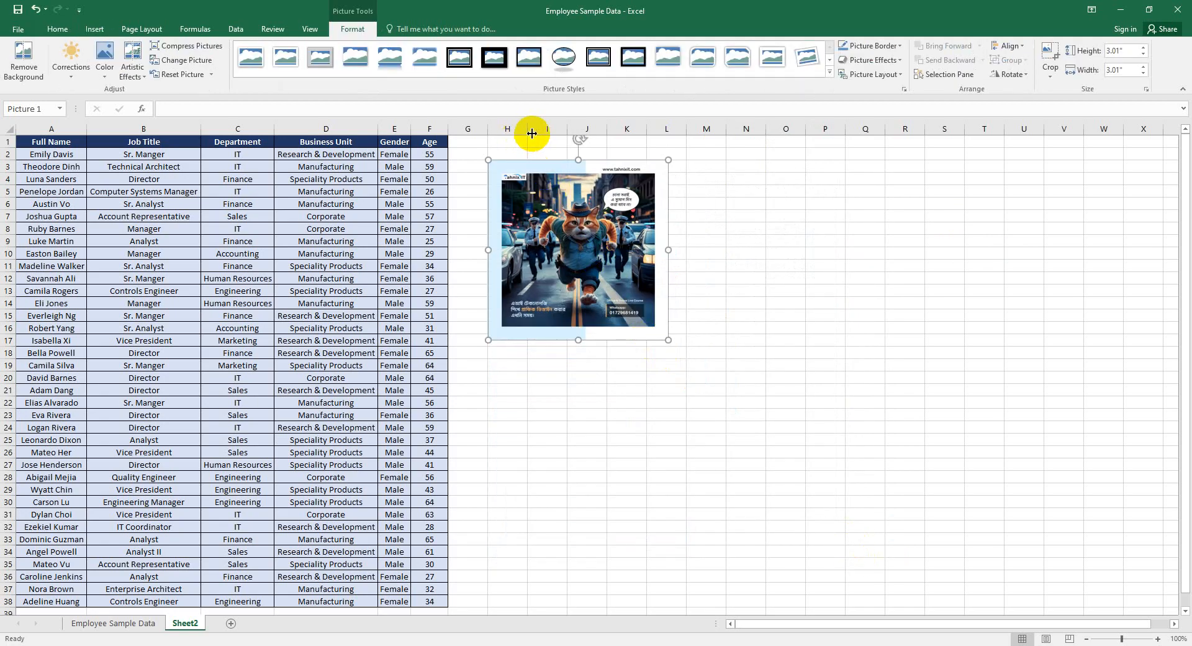
# Step: Widen column H beyond the picture's width and move the picture inside that column, across about rows 2 to 16
pyautogui.moveTo(532, 133); pyautogui.dragTo(695, 132)
pyautogui.click(729, 277)
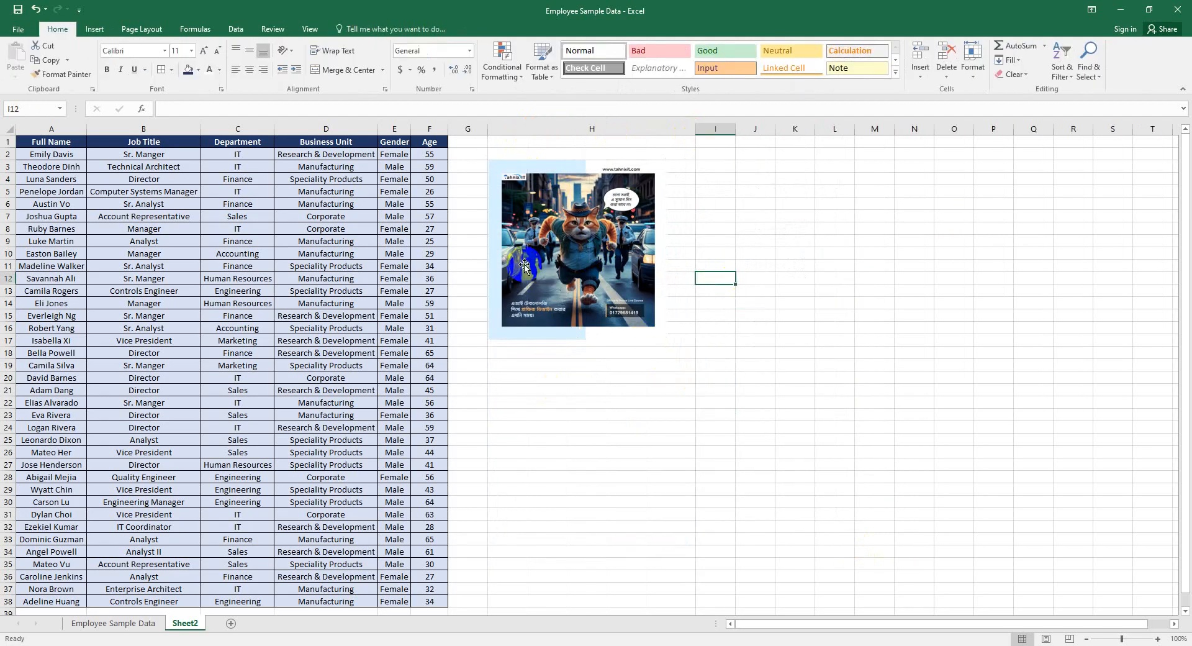
pyautogui.click(525, 266)
pyautogui.moveTo(629, 250)
pyautogui.mouseDown()
pyautogui.moveTo(666, 262)
pyautogui.moveTo(634, 234)
pyautogui.moveTo(646, 238)
pyautogui.mouseUp()
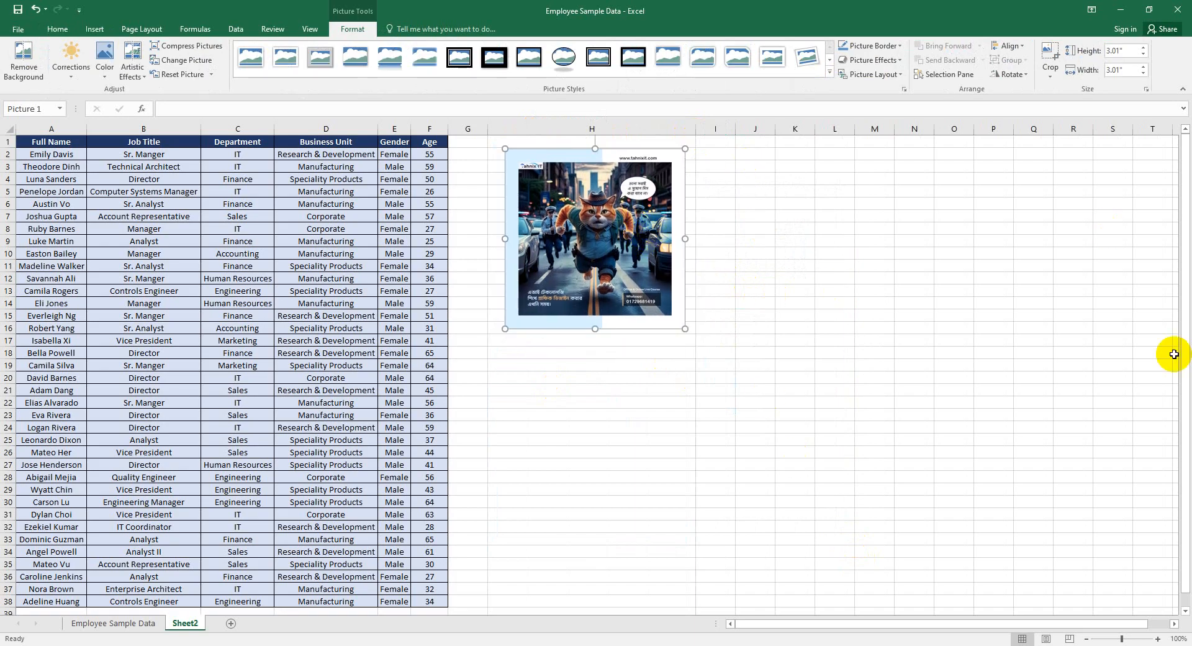
# Step: Draw a rectangle about 2.58" high and 4.1" wide over K5:Q17, with a right arrow about 0.95" by 2.1" inside it
pyautogui.click(784, 291)
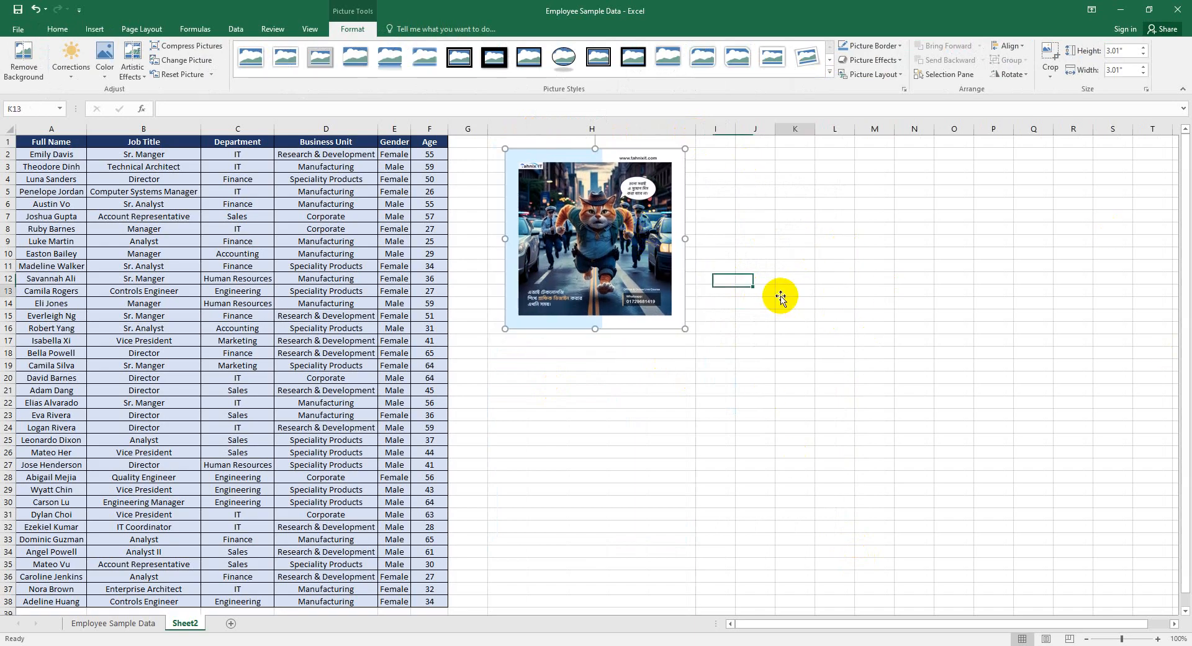
pyautogui.click(94, 29)
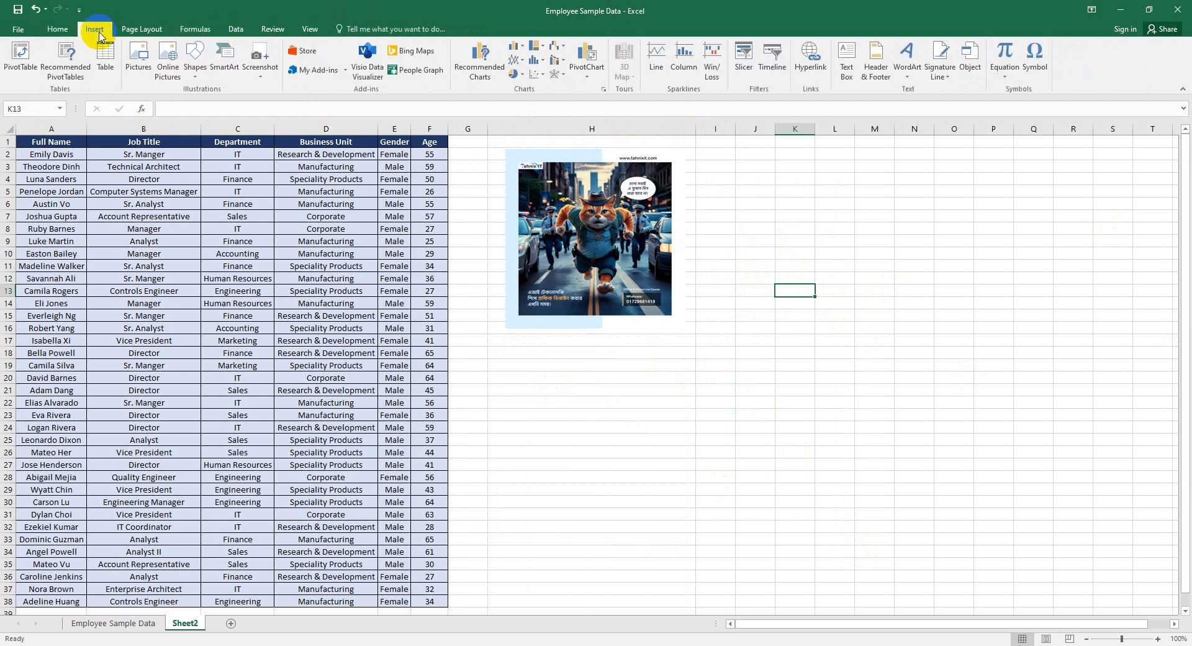
pyautogui.click(193, 79)
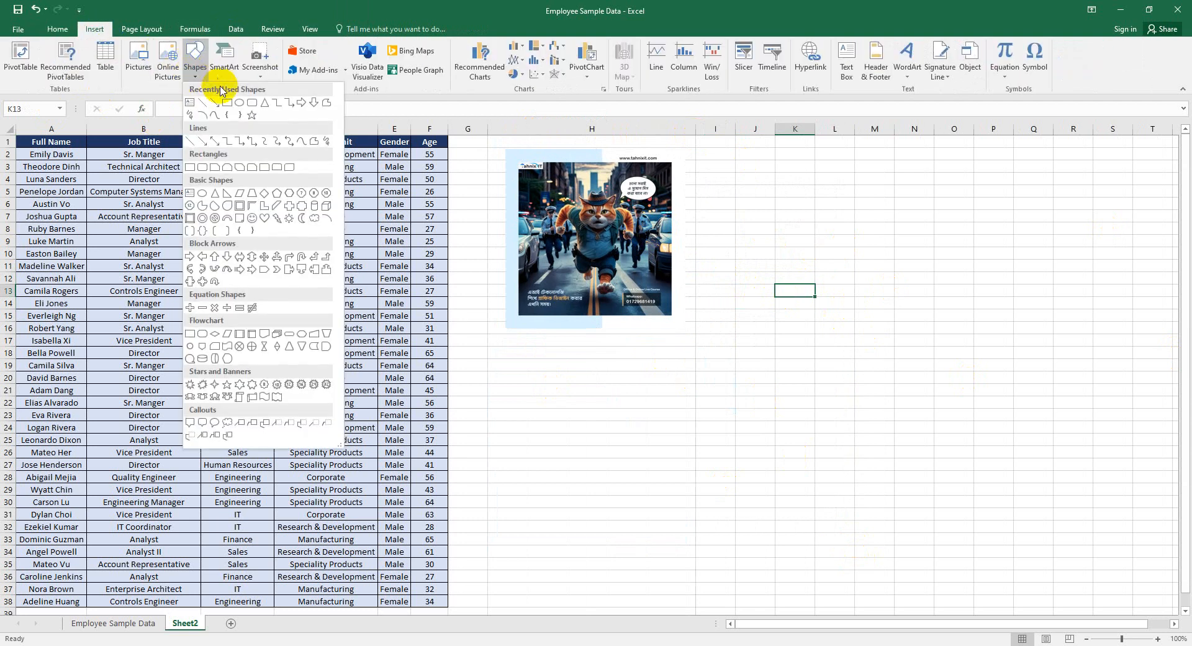
pyautogui.click(225, 103)
pyautogui.moveTo(790, 192)
pyautogui.mouseDown()
pyautogui.moveTo(879, 291)
pyautogui.moveTo(1035, 346)
pyautogui.mouseUp()
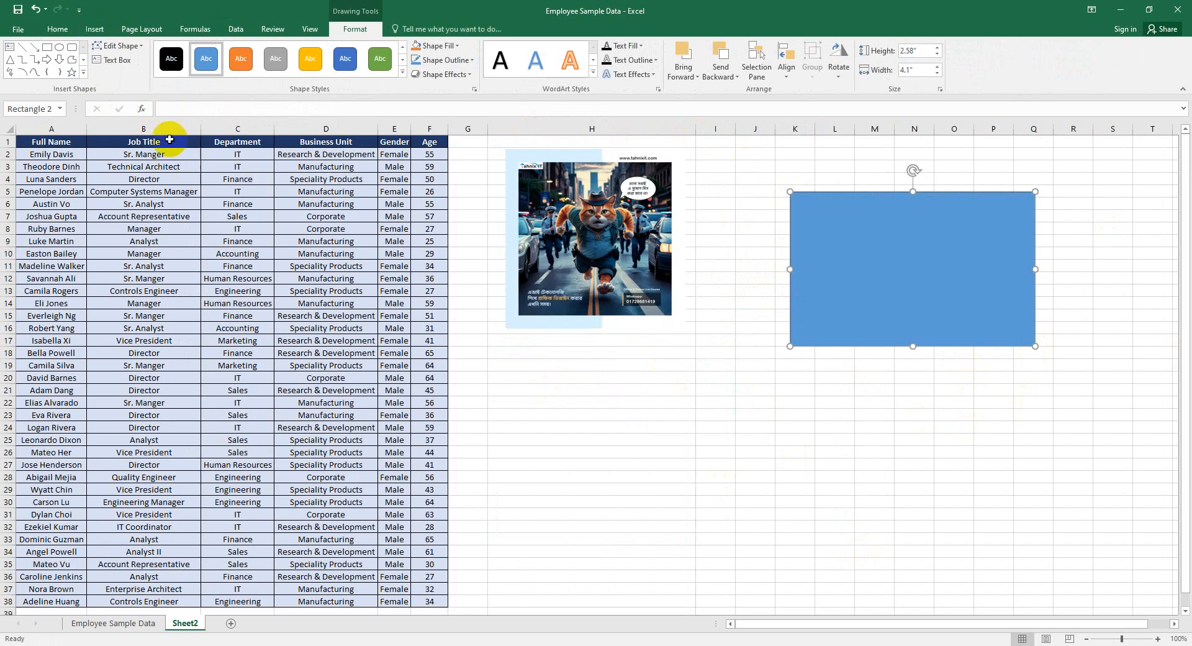
pyautogui.click(46, 59)
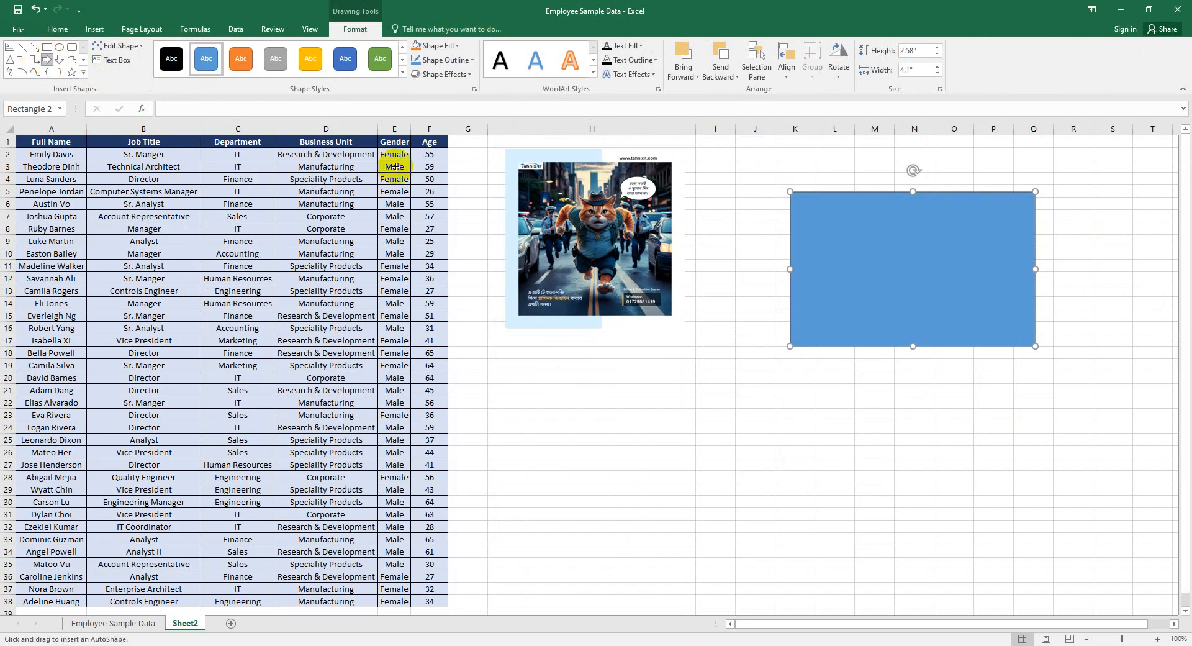
pyautogui.moveTo(862, 244); pyautogui.dragTo(988, 300)
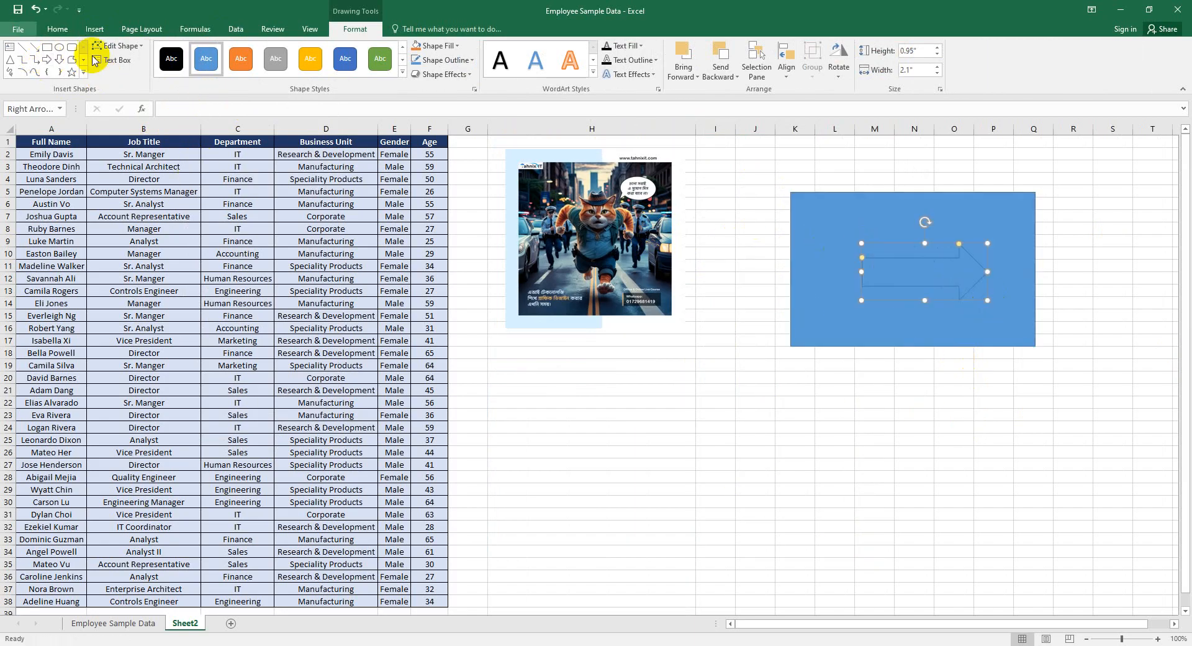
# Step: Draw a freeform line shape about 2.28" high and 2.72" wide below the picture, reaching from column H to L
pyautogui.click(72, 59)
pyautogui.moveTo(694, 428)
pyautogui.mouseDown()
pyautogui.moveTo(832, 511)
pyautogui.moveTo(807, 411)
pyautogui.moveTo(749, 455)
pyautogui.moveTo(711, 388)
pyautogui.moveTo(766, 400)
pyautogui.moveTo(621, 491)
pyautogui.moveTo(753, 441)
pyautogui.mouseUp()
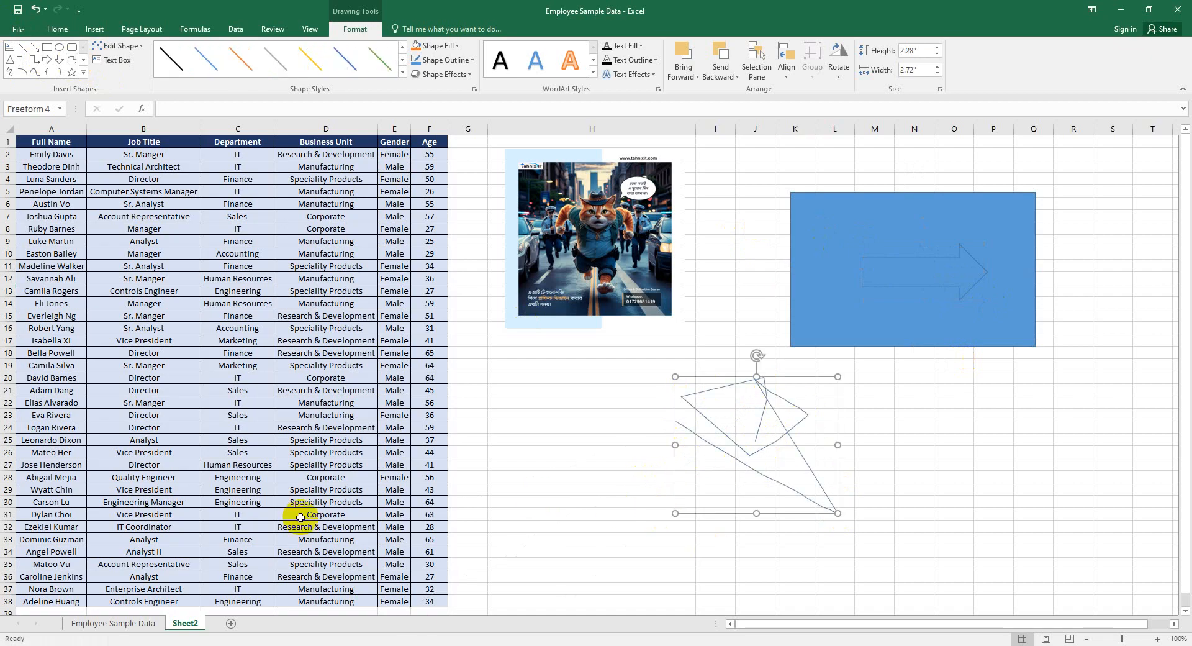
pyautogui.click(956, 407)
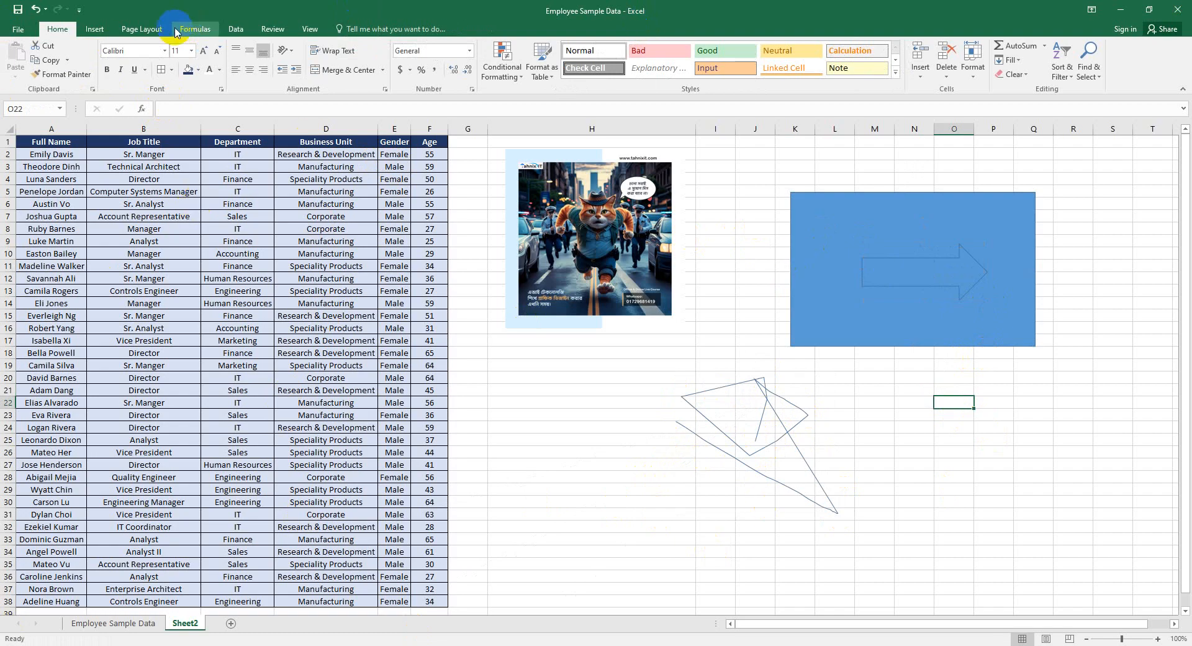
# Step: Draw a flowchart Or shape about 2.6" high and 3.02" wide over the freeform lines
pyautogui.click(94, 29)
pyautogui.click(195, 67)
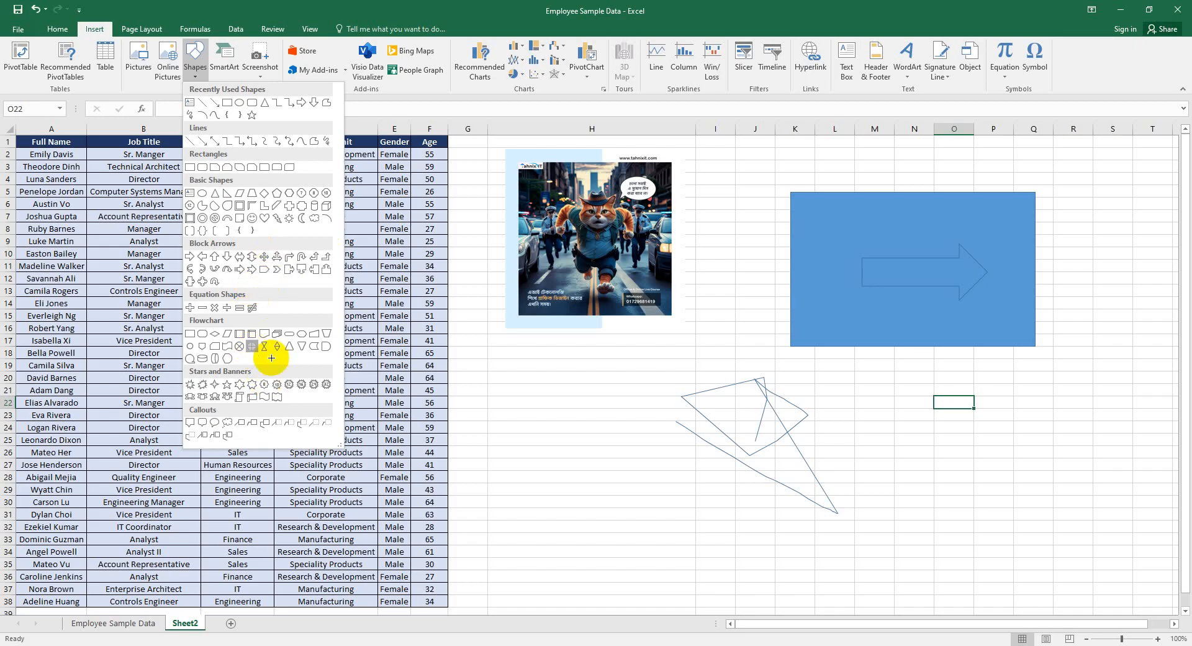
pyautogui.moveTo(643, 388)
pyautogui.mouseDown()
pyautogui.moveTo(737, 530)
pyautogui.moveTo(823, 543)
pyautogui.mouseUp()
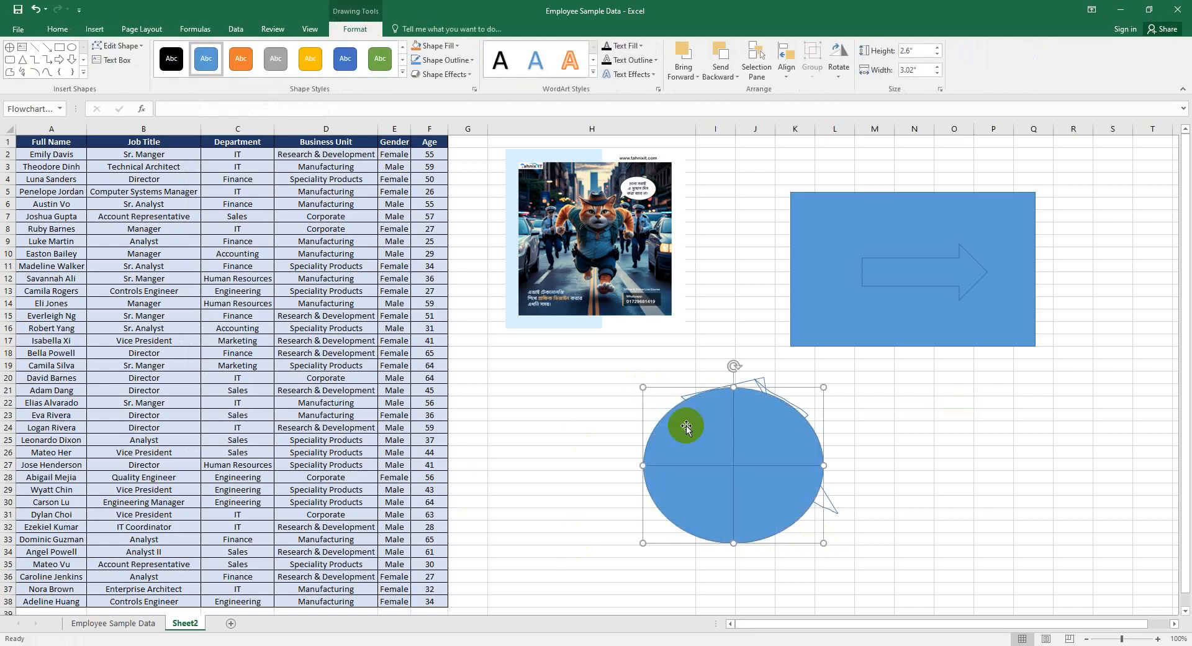
# Step: Insert a Circle Relationship SmartArt graphic from the Relationship category after browsing the other layout categories
pyautogui.click(93, 30)
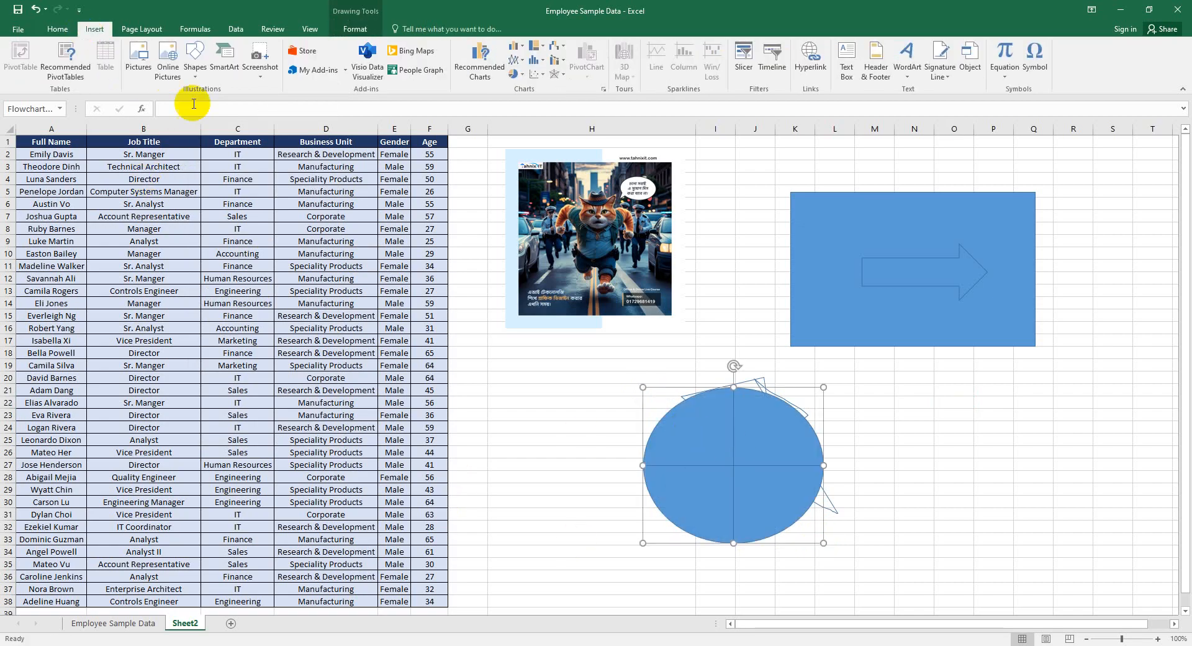
pyautogui.click(221, 70)
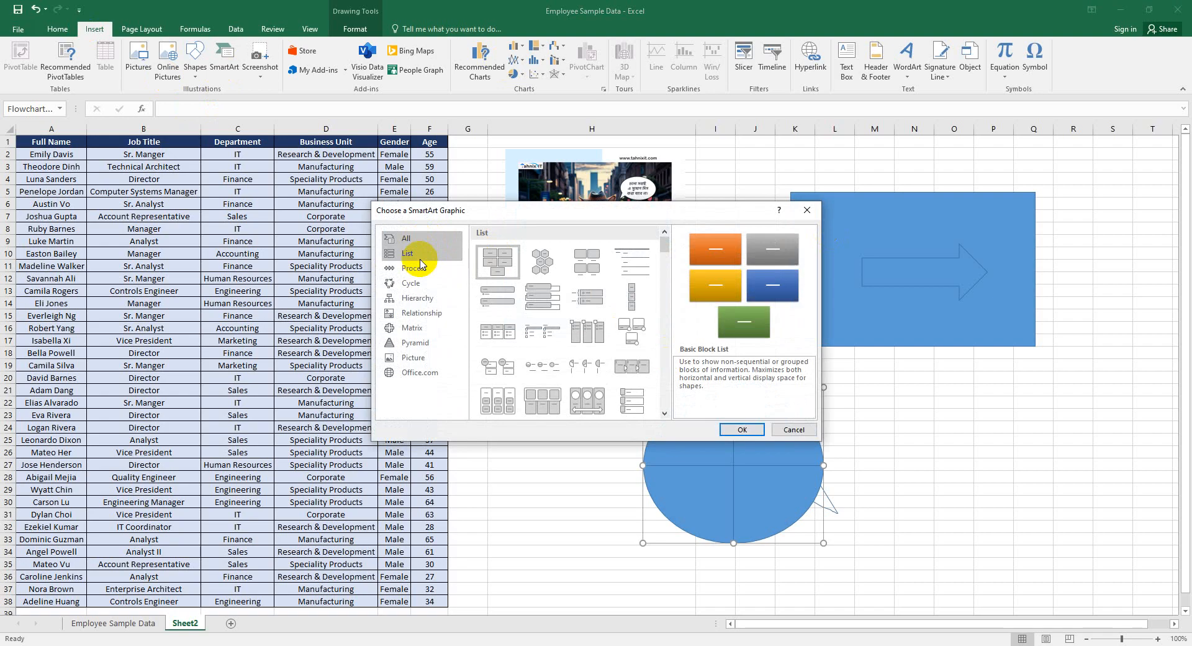
pyautogui.click(422, 312)
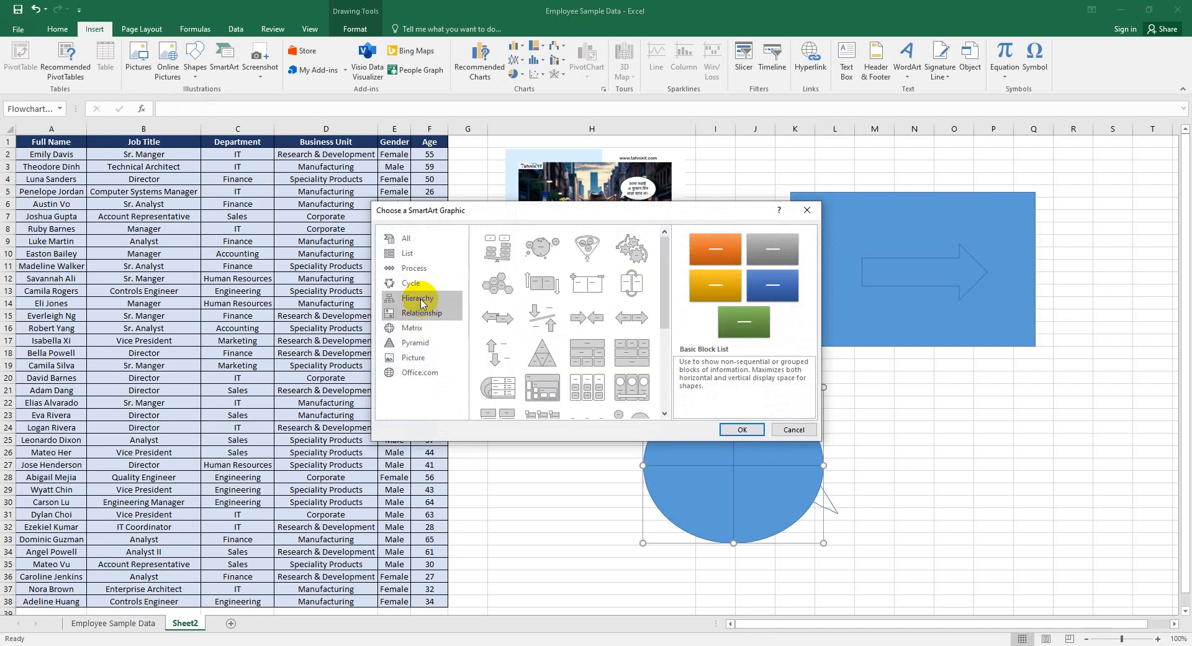
pyautogui.click(420, 253)
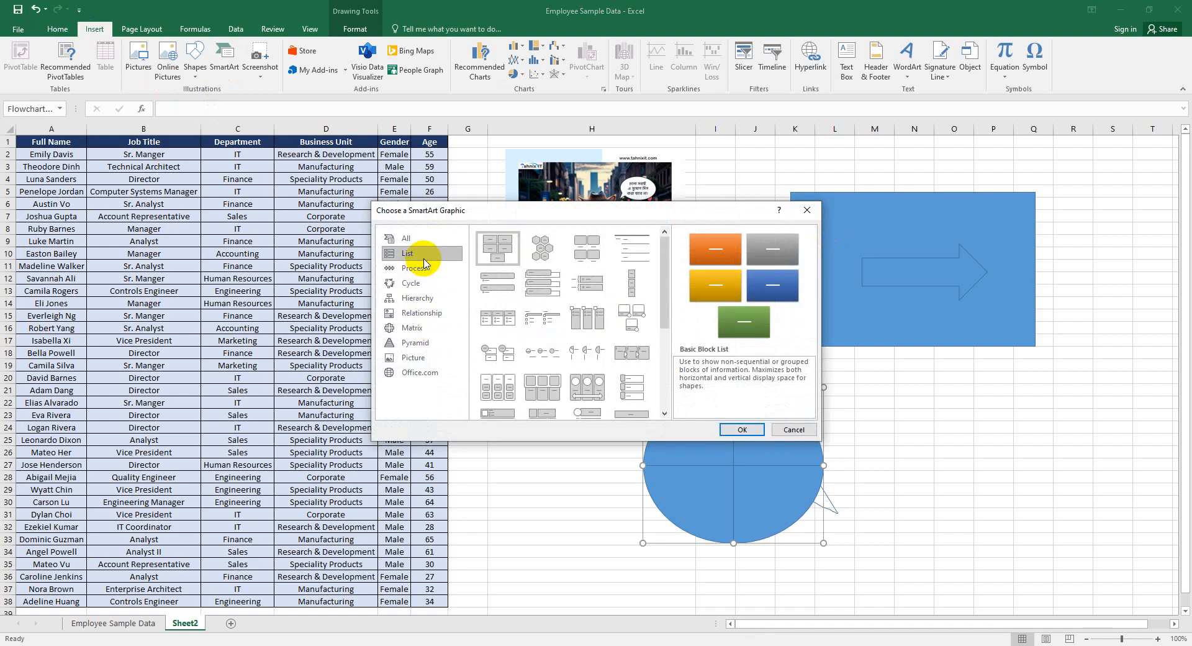
pyautogui.click(500, 317)
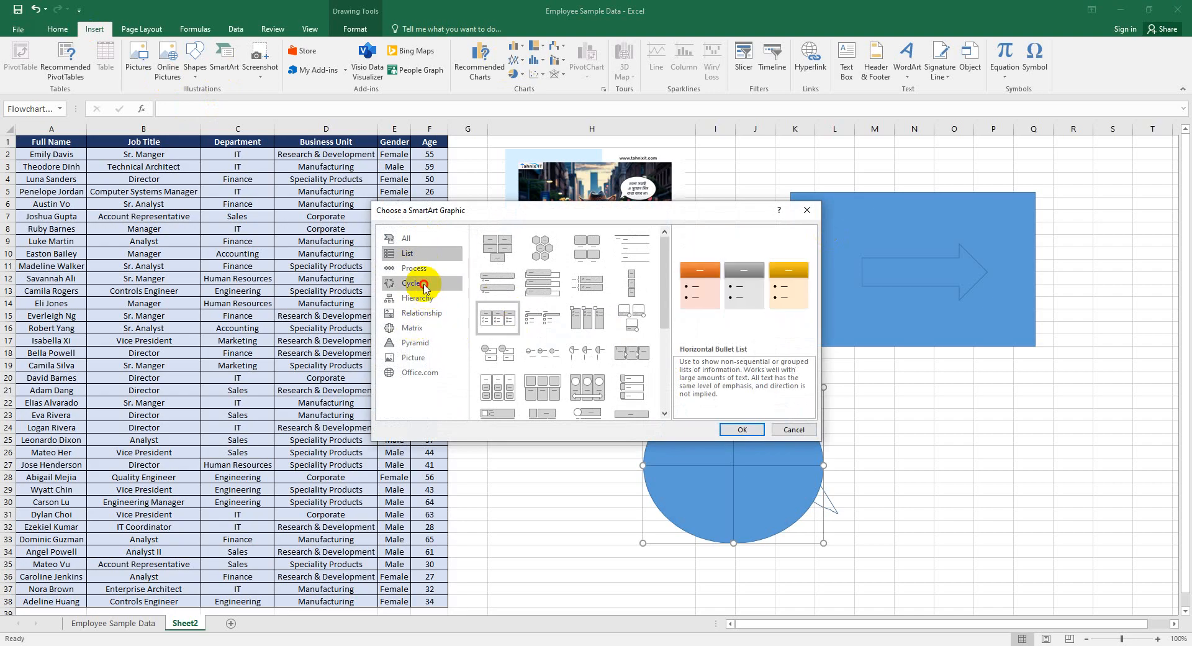
pyautogui.click(410, 283)
pyautogui.click(413, 328)
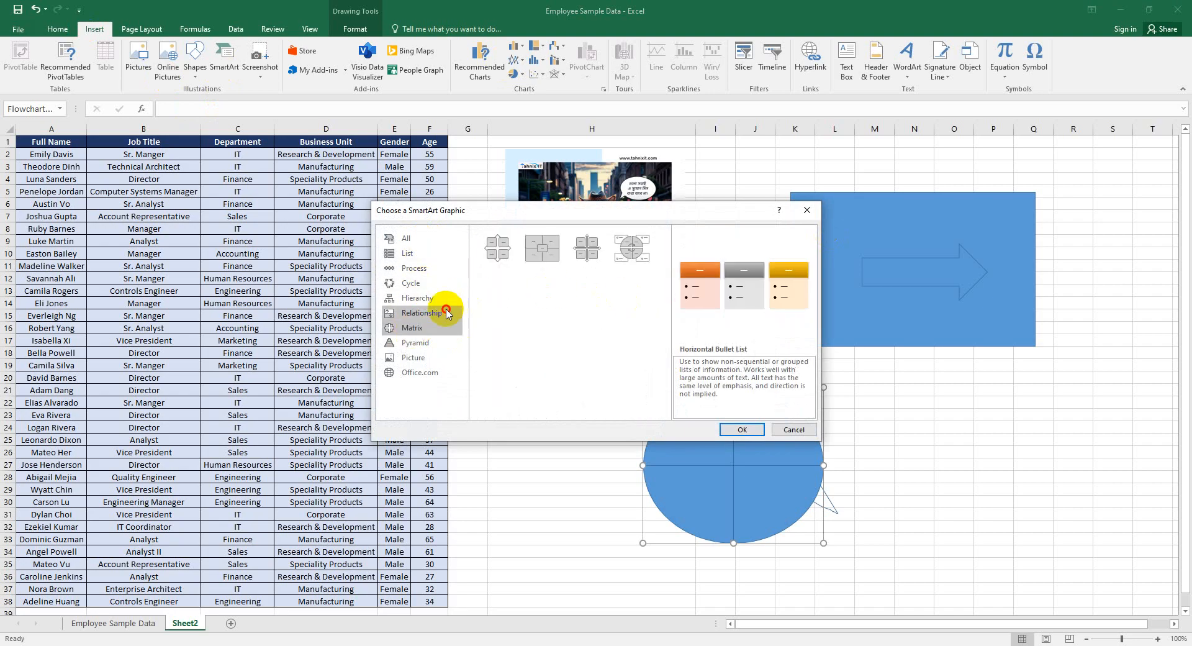
pyautogui.click(435, 312)
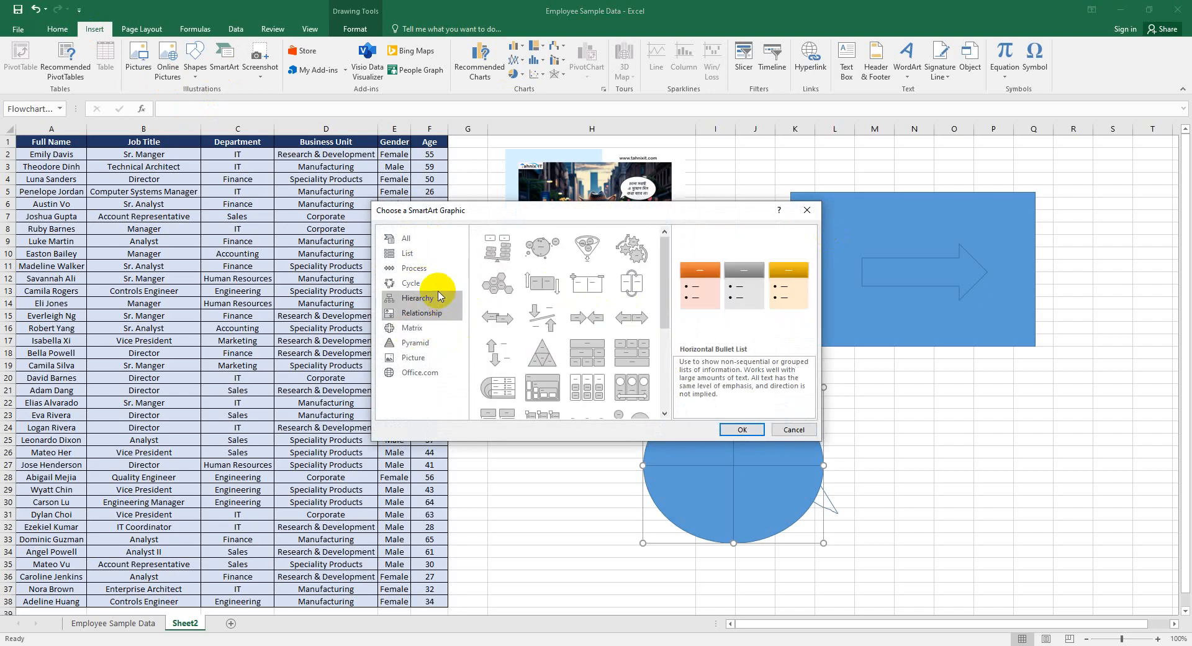
pyautogui.click(542, 284)
pyautogui.click(534, 244)
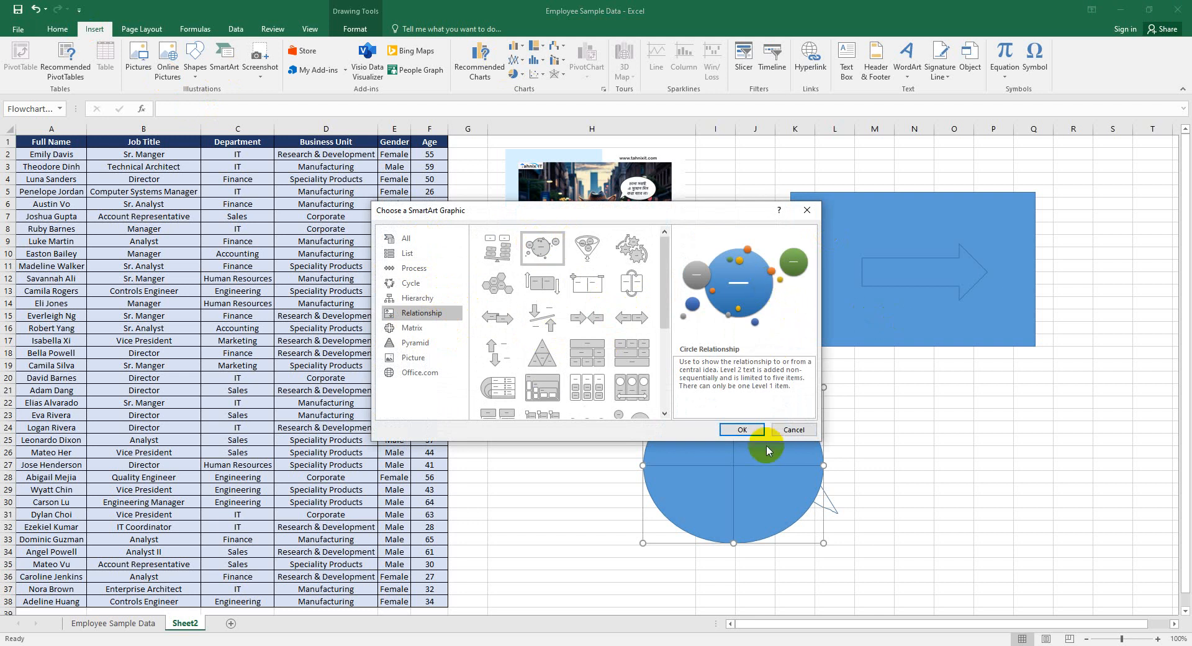
pyautogui.click(743, 428)
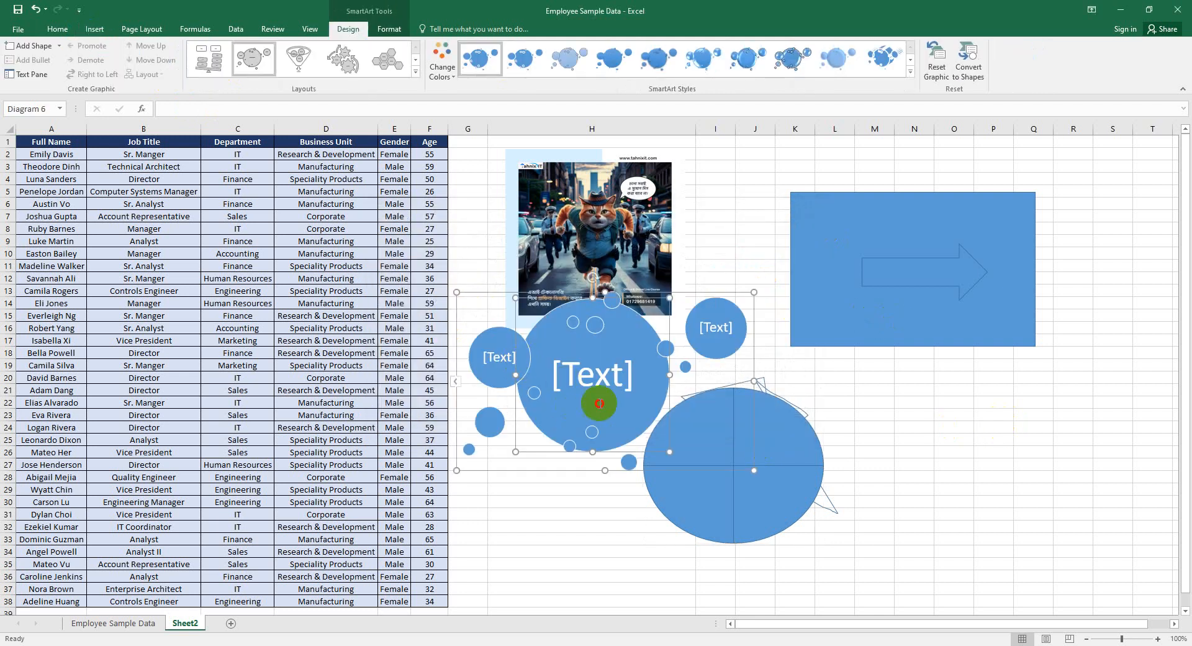
# Step: Move the SmartArt's large central circle to the frame's right edge and the upper-right text circle to its left side
pyautogui.click(597, 403)
pyautogui.moveTo(645, 445); pyautogui.dragTo(954, 408)
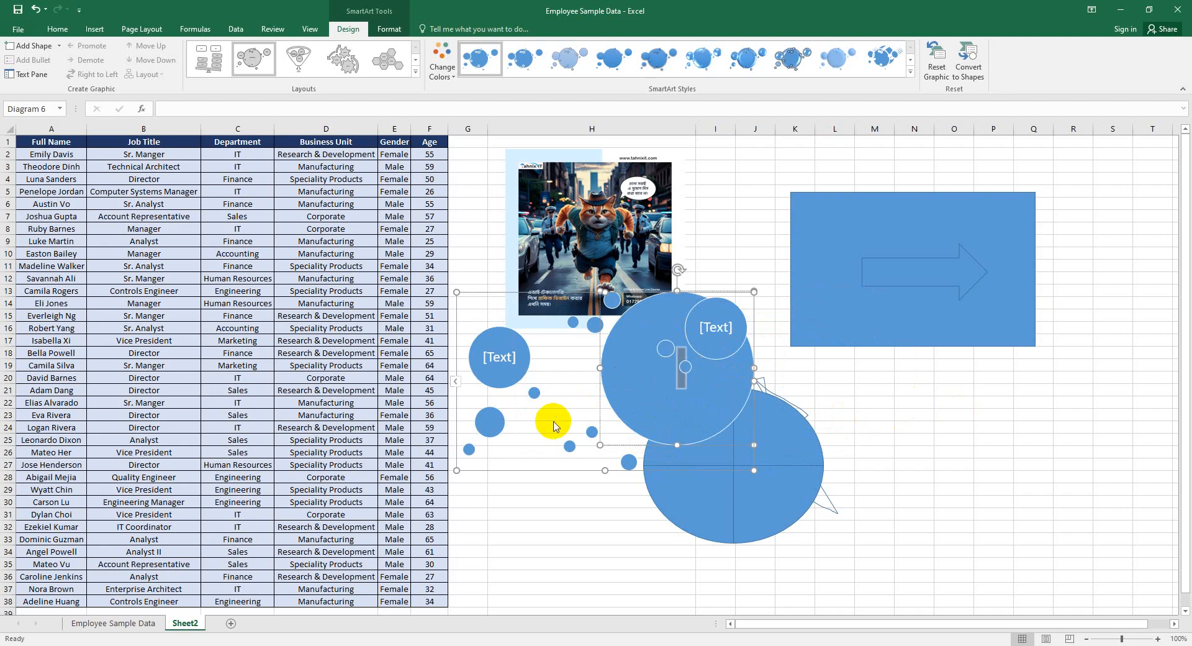
pyautogui.click(732, 341)
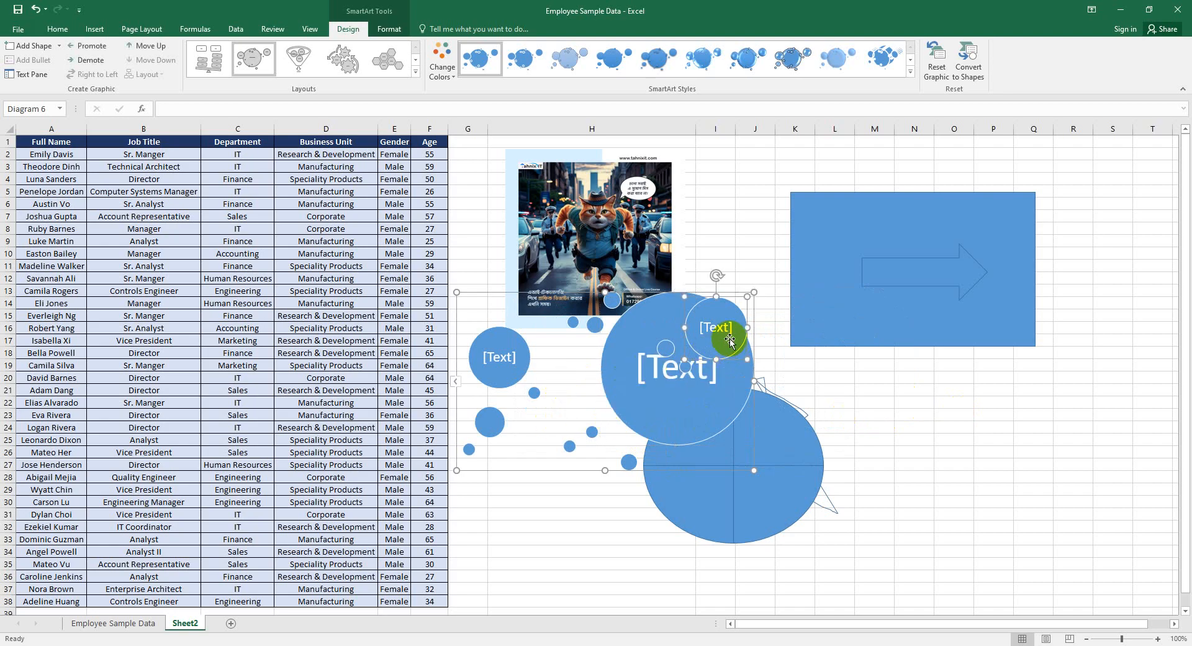
pyautogui.moveTo(720, 338); pyautogui.dragTo(575, 404)
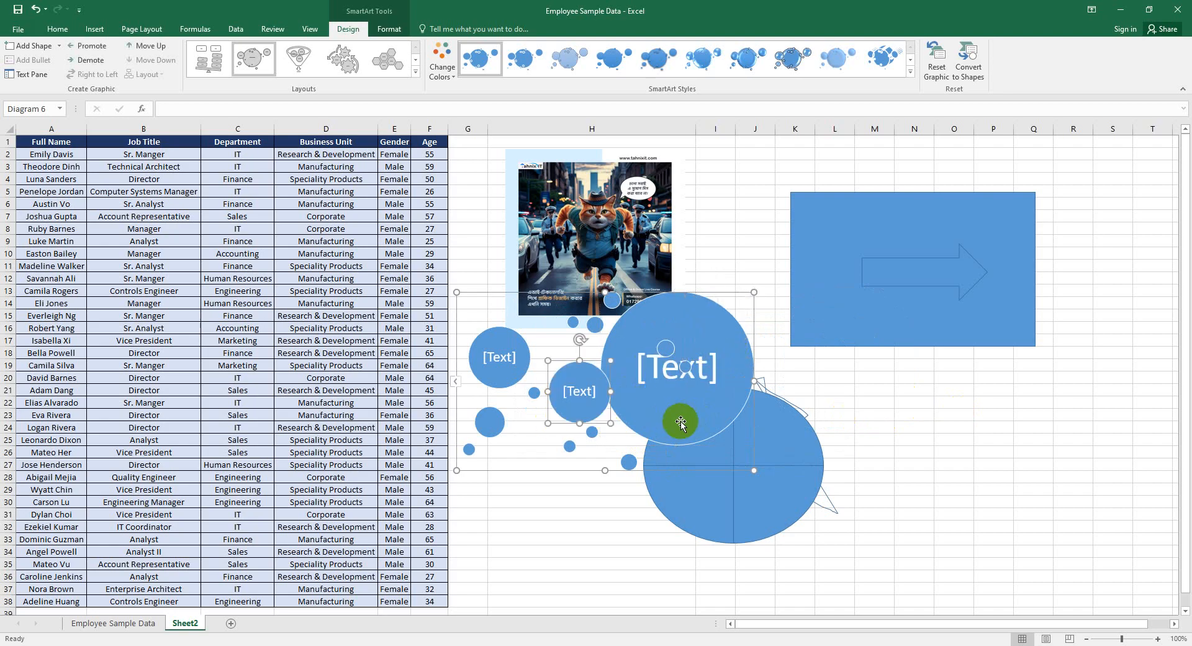
# Step: Insert a screen clipping of the File Explorer window, about 6.66" high and 10.86" wide, at cell Q29
pyautogui.click(1041, 487)
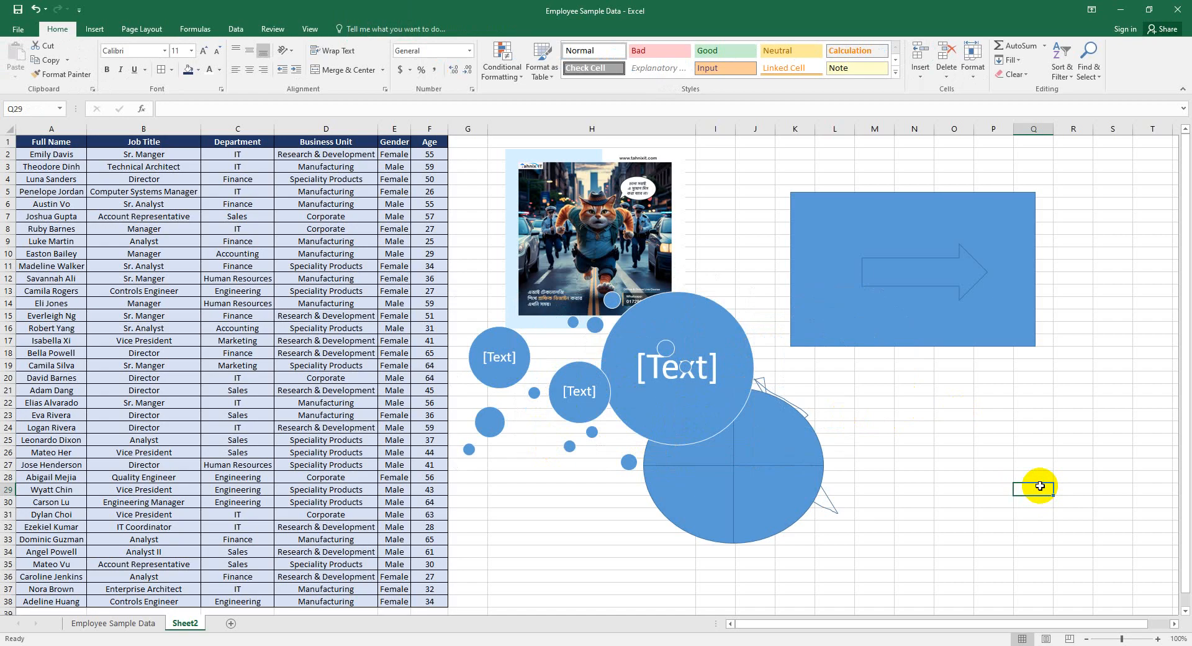
pyautogui.click(95, 29)
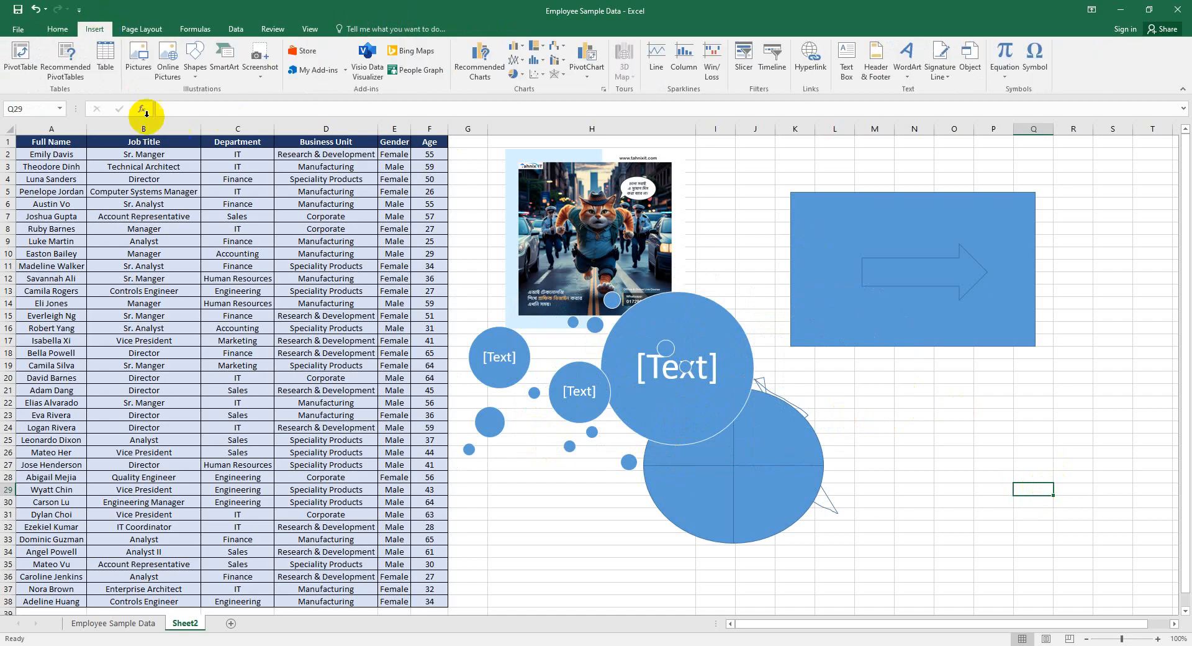
pyautogui.click(262, 80)
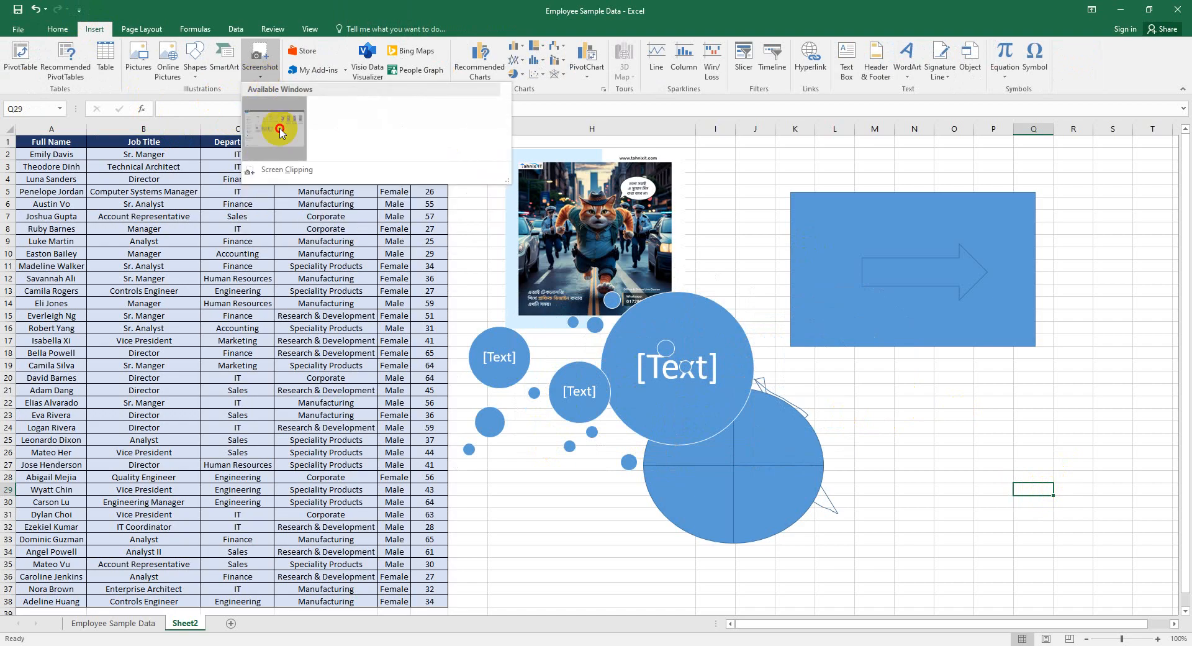
pyautogui.click(276, 171)
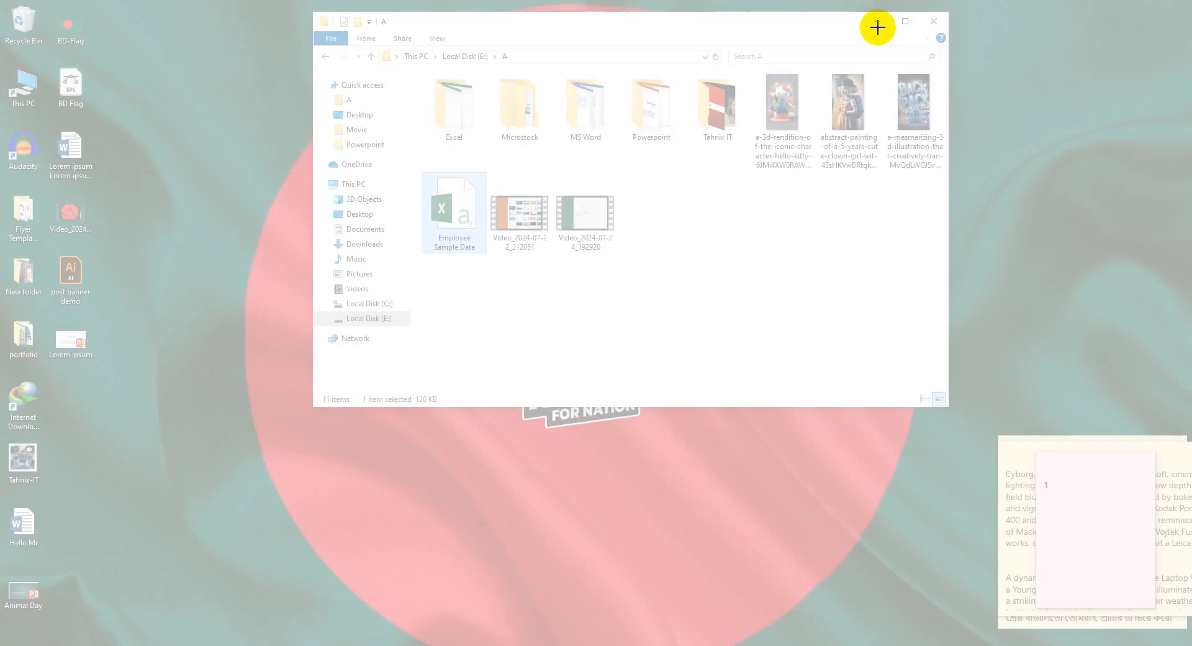
pyautogui.moveTo(306, 14); pyautogui.dragTo(950, 413)
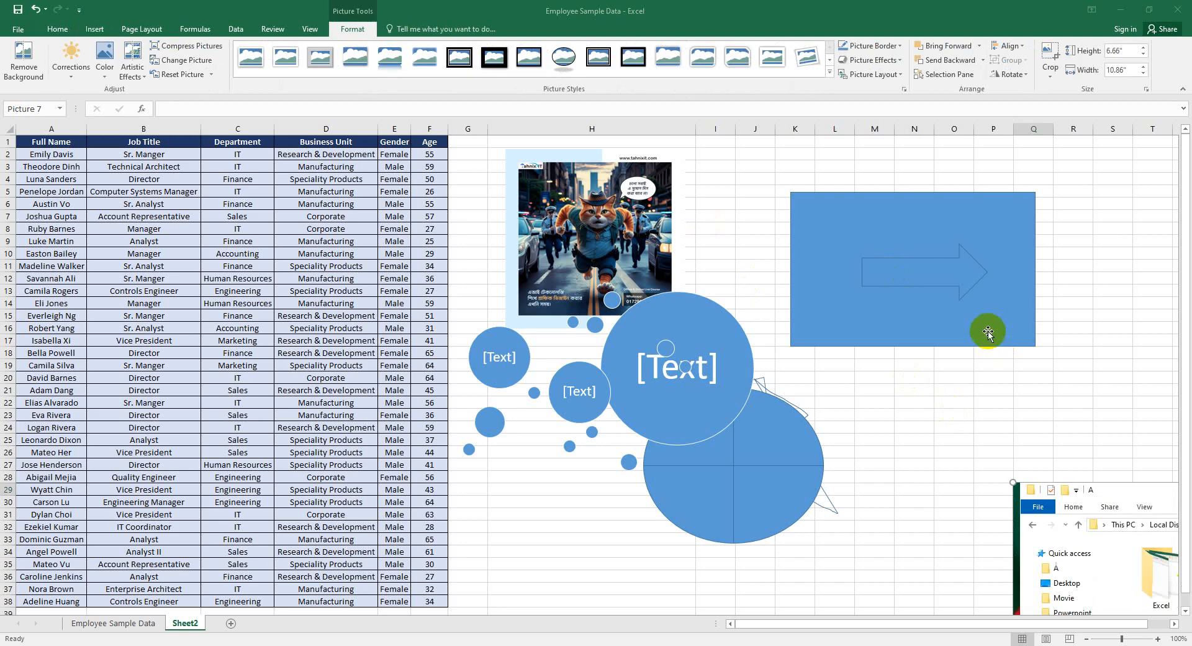
# Step: Select the File Explorer screen clipping placed at cell Q29
pyautogui.click(758, 288)
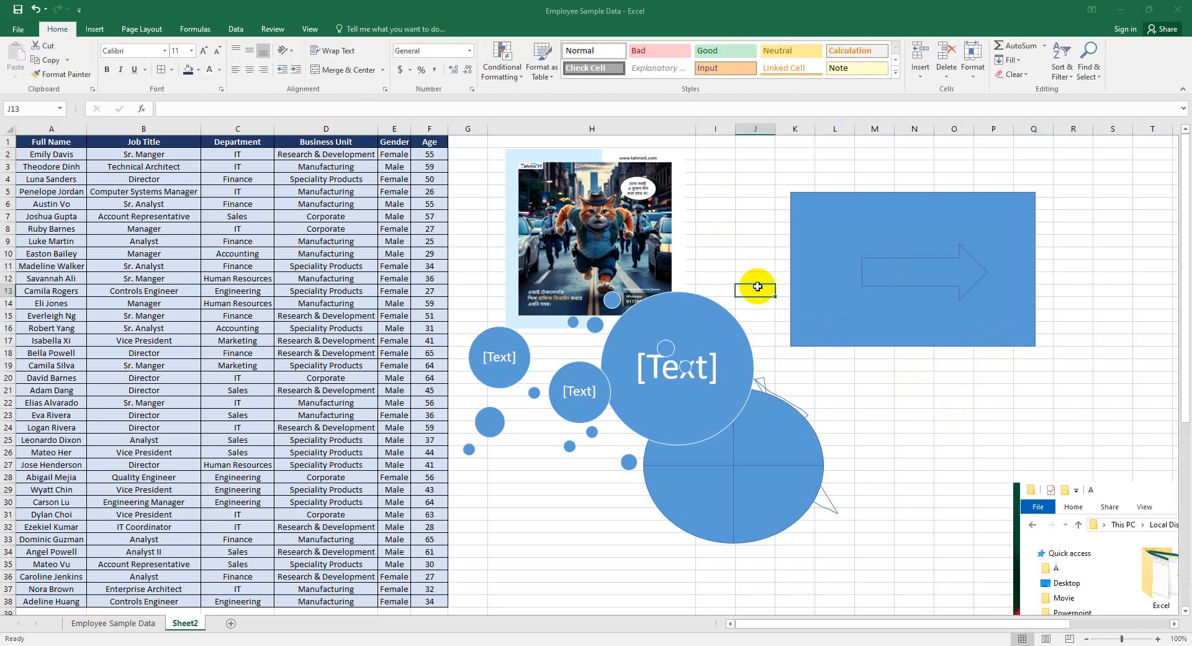
pyautogui.click(94, 28)
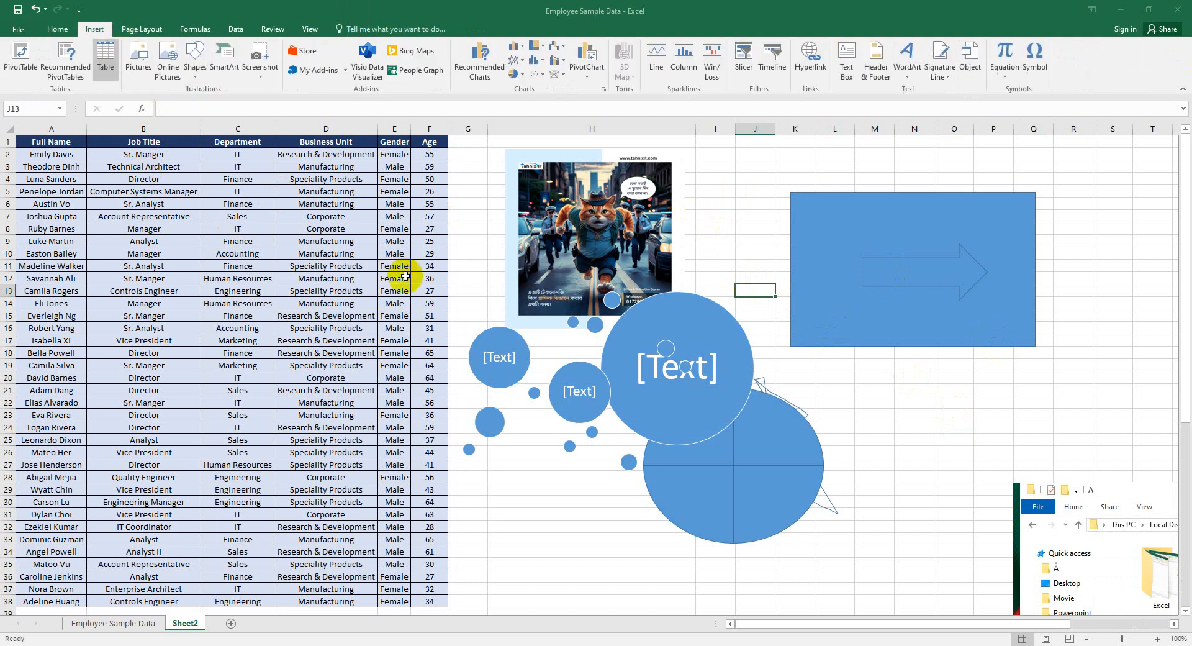
pyautogui.moveTo(1055, 516); pyautogui.dragTo(1149, 534)
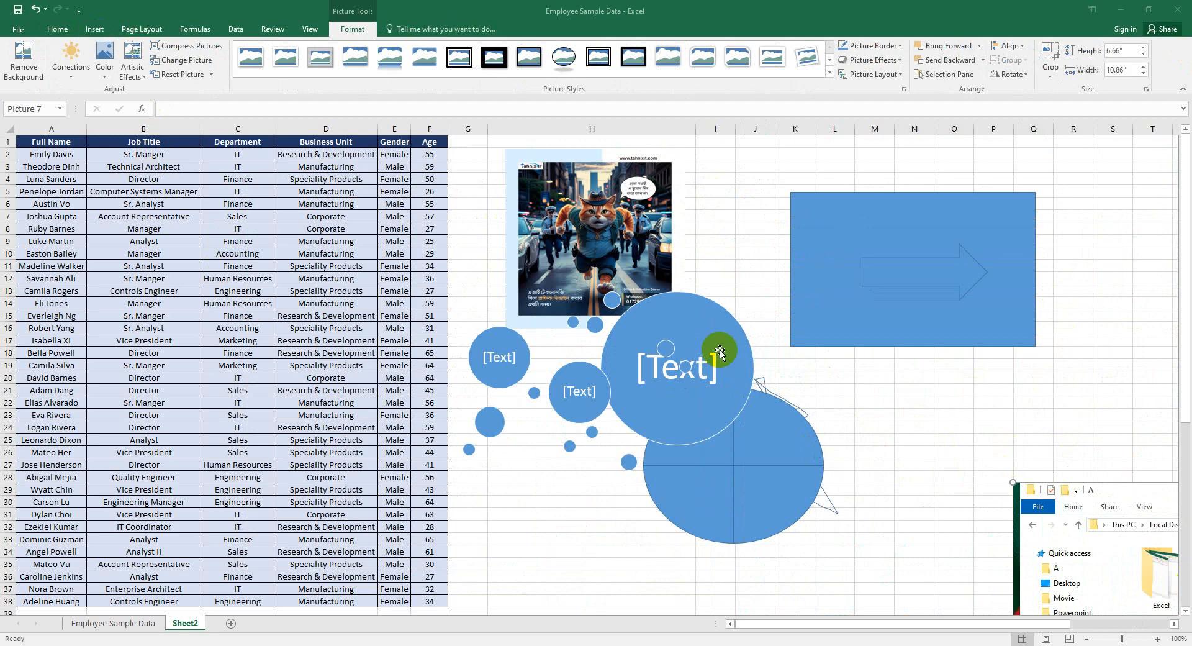